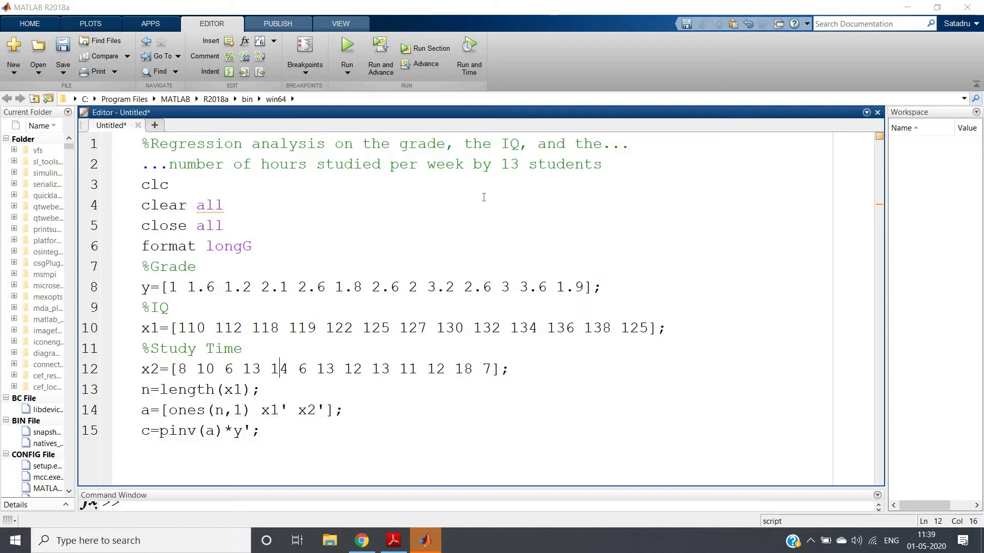
# Step: Point out 'grade' and 'IQ' in the description and the setup lines 3–6
pyautogui.doubleClick(416, 144)
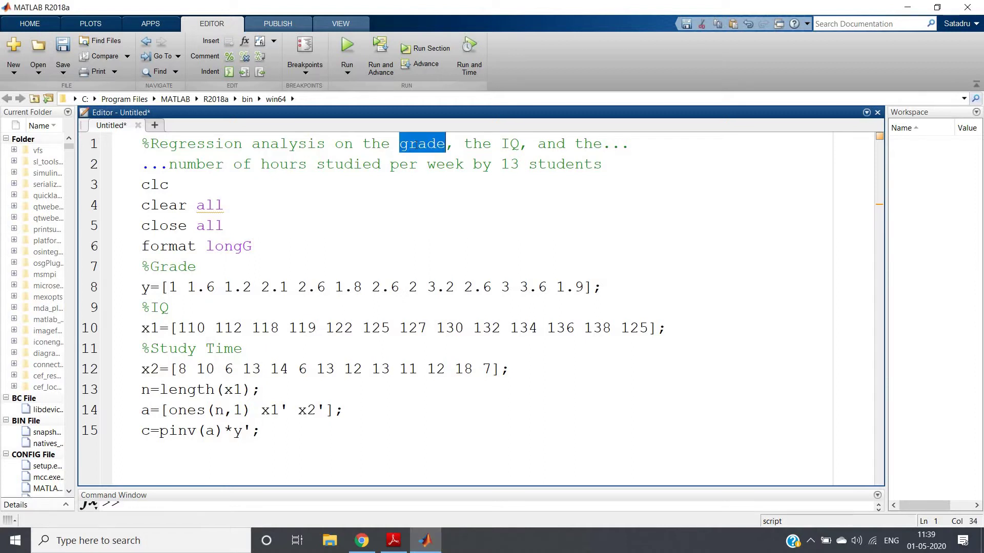
pyautogui.doubleClick(511, 144)
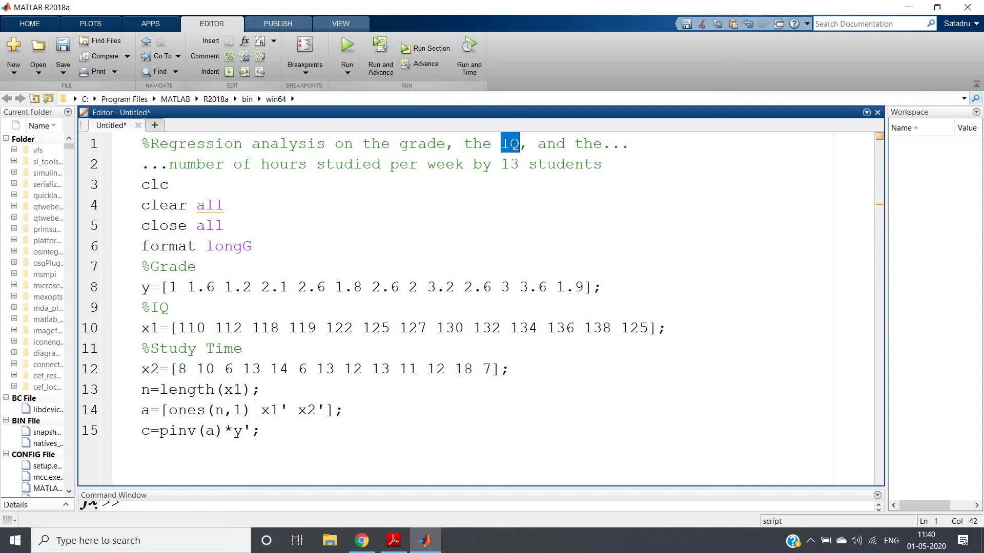
pyautogui.click(288, 286)
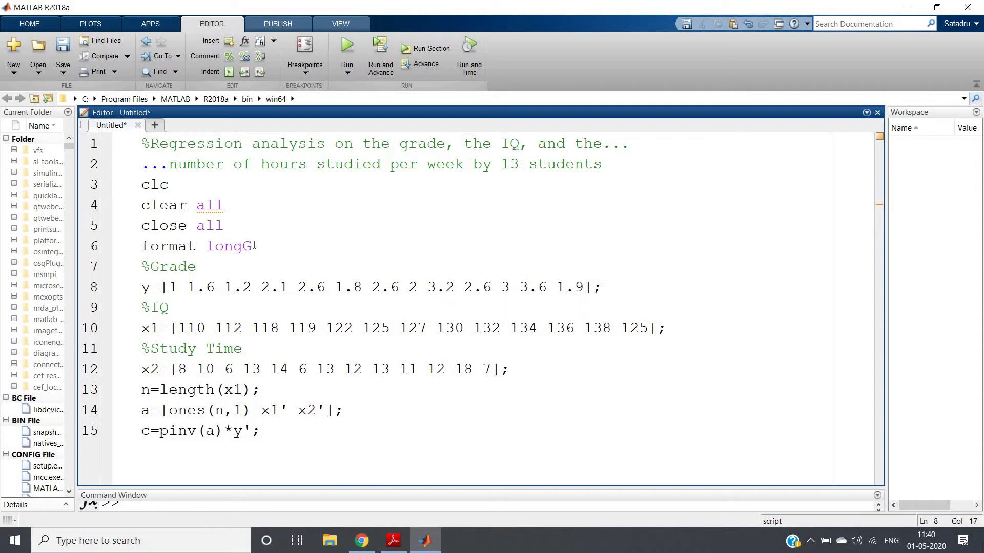
pyautogui.moveTo(256, 246); pyautogui.dragTo(141, 185)
pyautogui.click(314, 264)
# Step: Highlight the format longG line, the grade, IQ and study time data, and computation lines 13–15
pyautogui.press('Up')
pyautogui.press('Home')
pyautogui.hotkey('ctrl', 'shift', 'Right')
pyautogui.hotkey('ctrl', 'shift', 'Right')
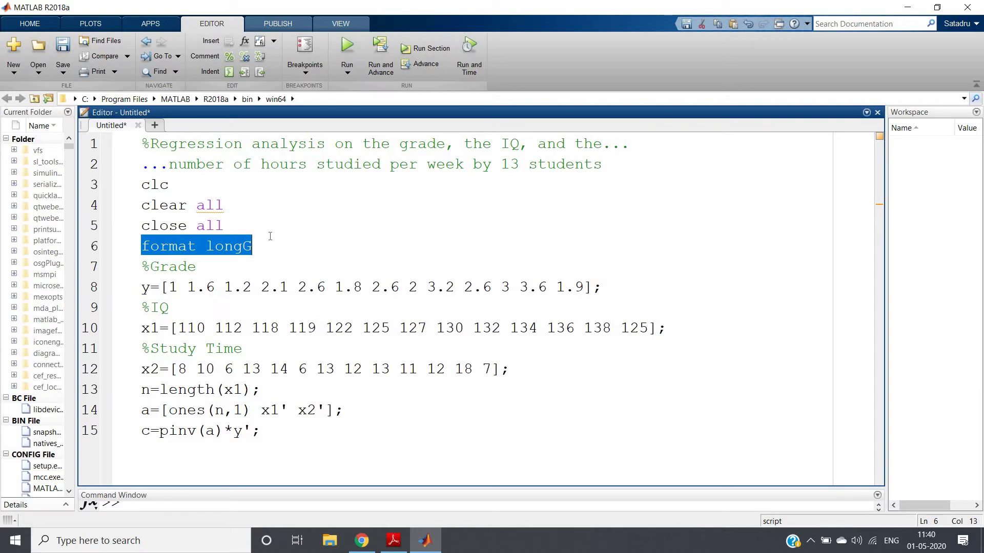
pyautogui.press('Right')
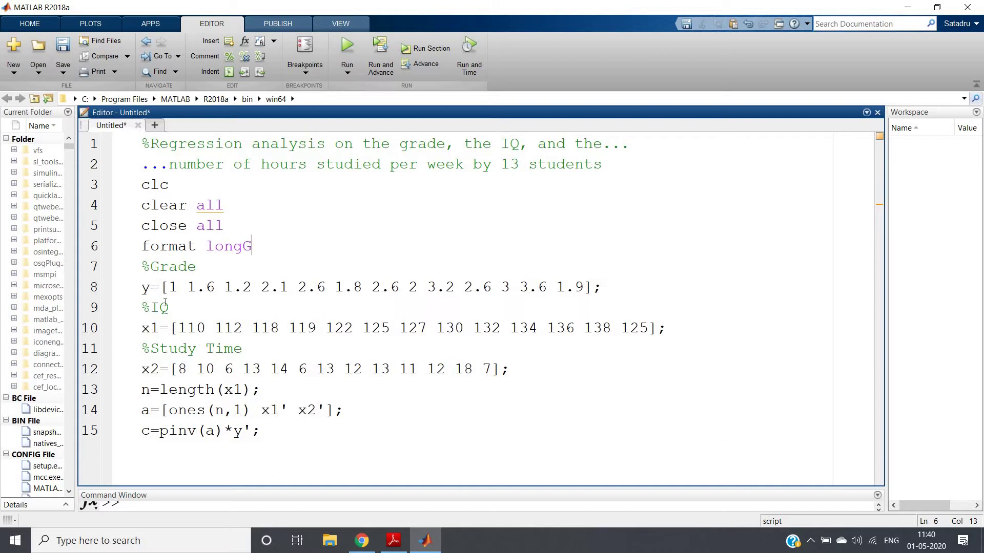
pyautogui.moveTo(142, 287); pyautogui.dragTo(623, 283)
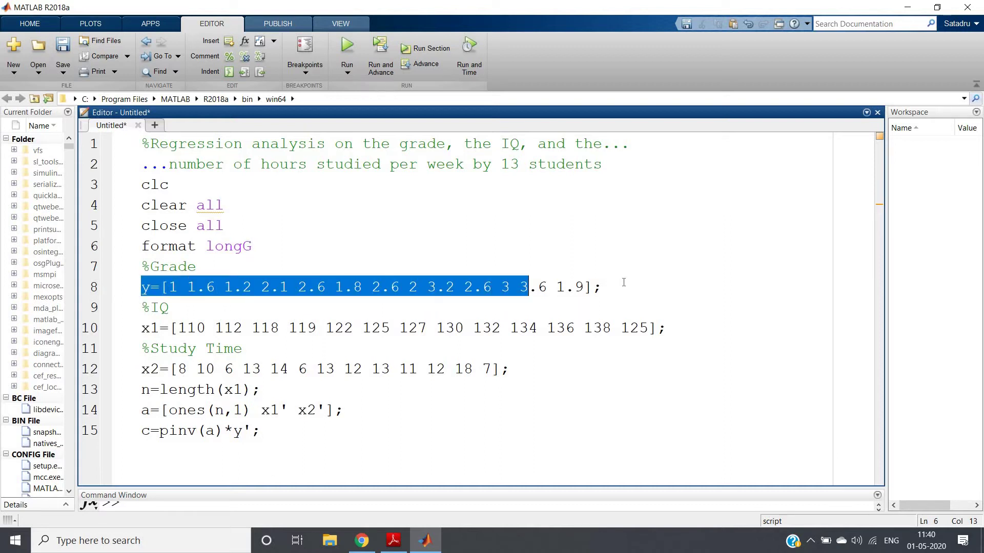
pyautogui.press('Right')
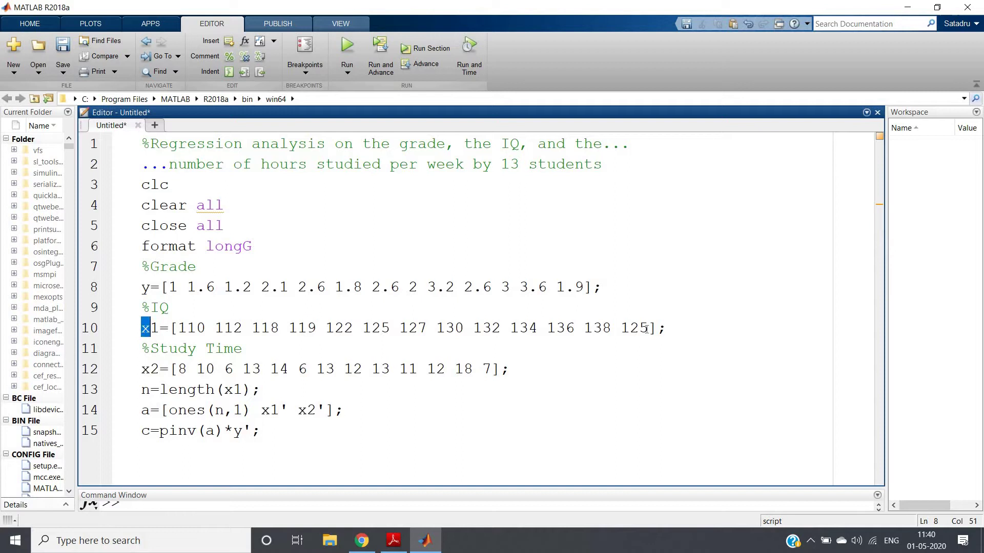
pyautogui.moveTo(145, 329); pyautogui.dragTo(665, 328)
pyautogui.moveTo(150, 369); pyautogui.dragTo(516, 369)
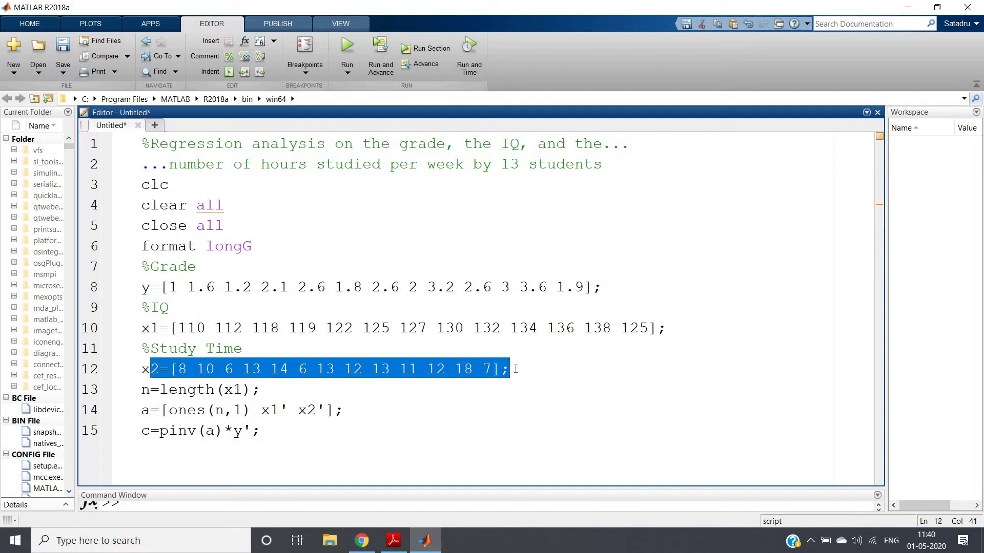
pyautogui.press('Right')
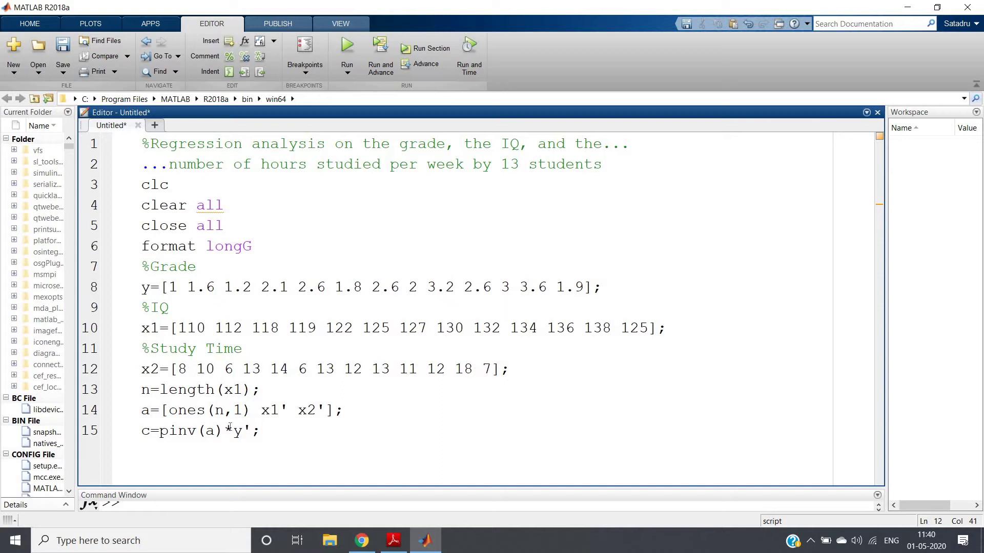
pyautogui.keyDown('shift'); pyautogui.click(158, 397); pyautogui.keyUp('shift')
pyautogui.hotkey('shift', 'Home')
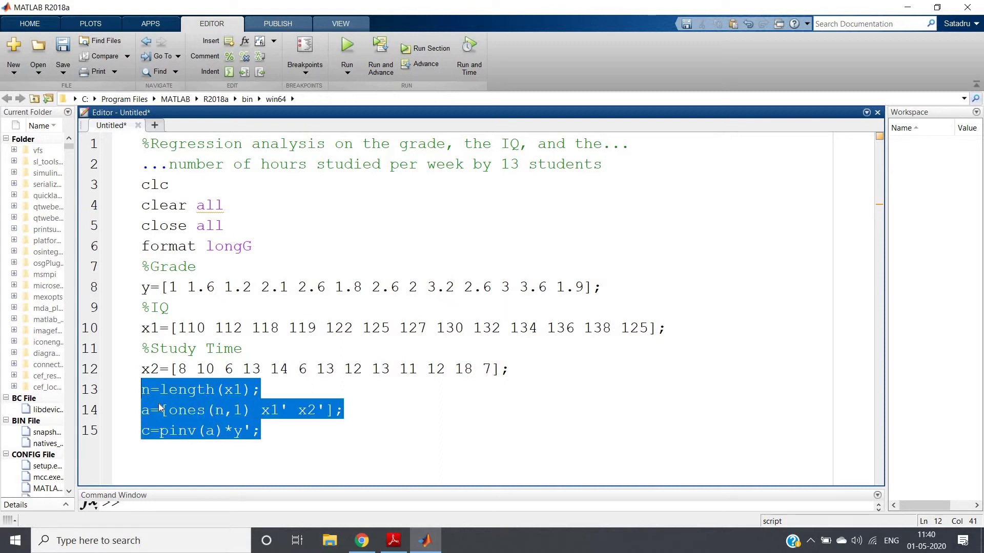
pyautogui.click(278, 437)
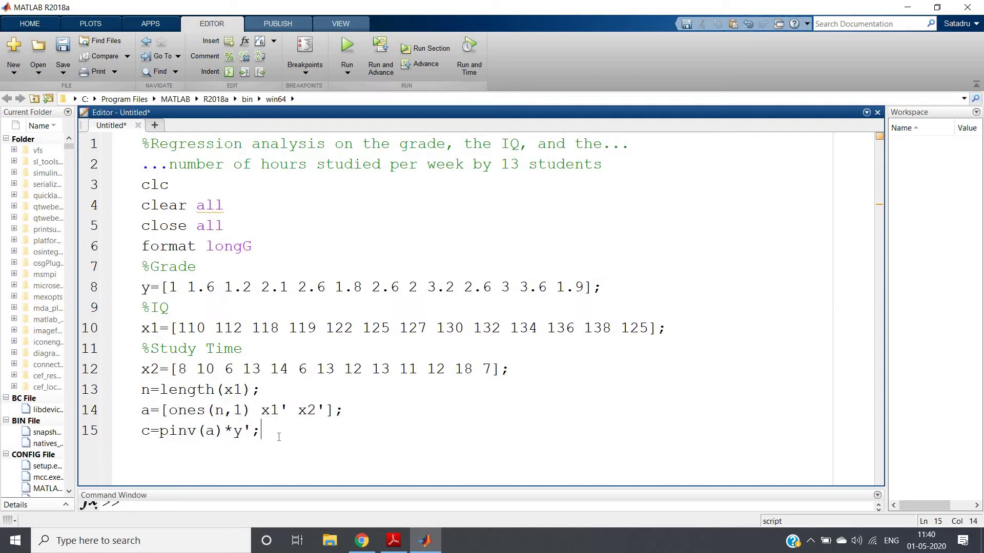
pyautogui.write('#')
# Step: End line 15 with the comment %y=b0+b1*x1+b2*x2, removing stray characters
pyautogui.press('BackSpace')
pyautogui.press('Return')
pyautogui.press('BackSpace')
pyautogui.write('5')
pyautogui.write('y=')
pyautogui.write('b0+b')
pyautogui.write('1*x1')
pyautogui.write('+b2')
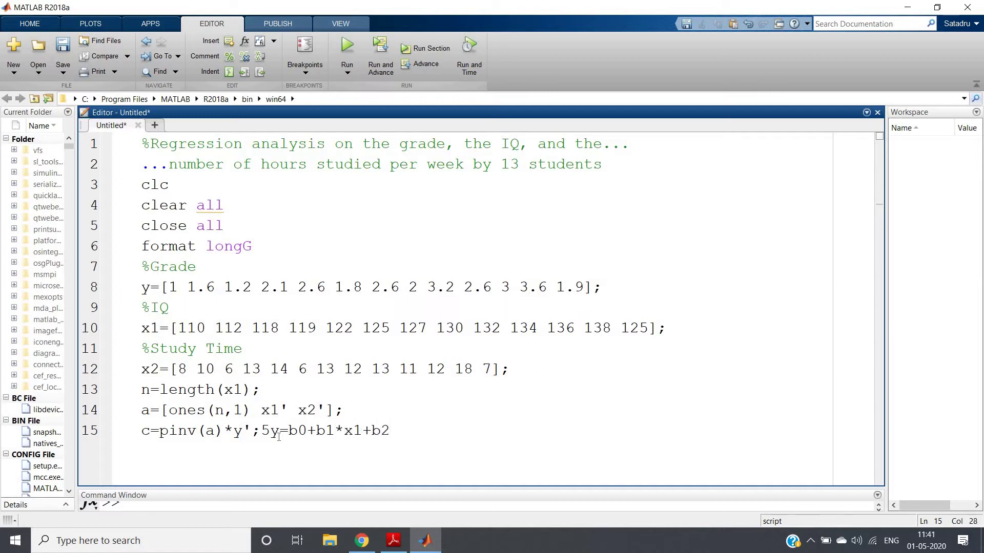
pyautogui.write('*x1')
pyautogui.press('BackSpace')
pyautogui.write('2')
pyautogui.click(271, 431)
pyautogui.press('BackSpace')
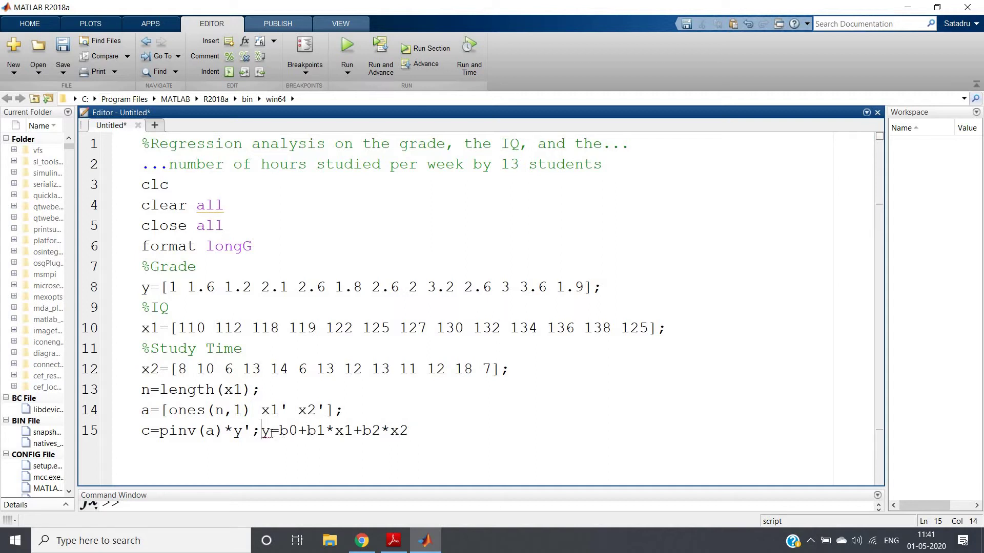
pyautogui.write('%')
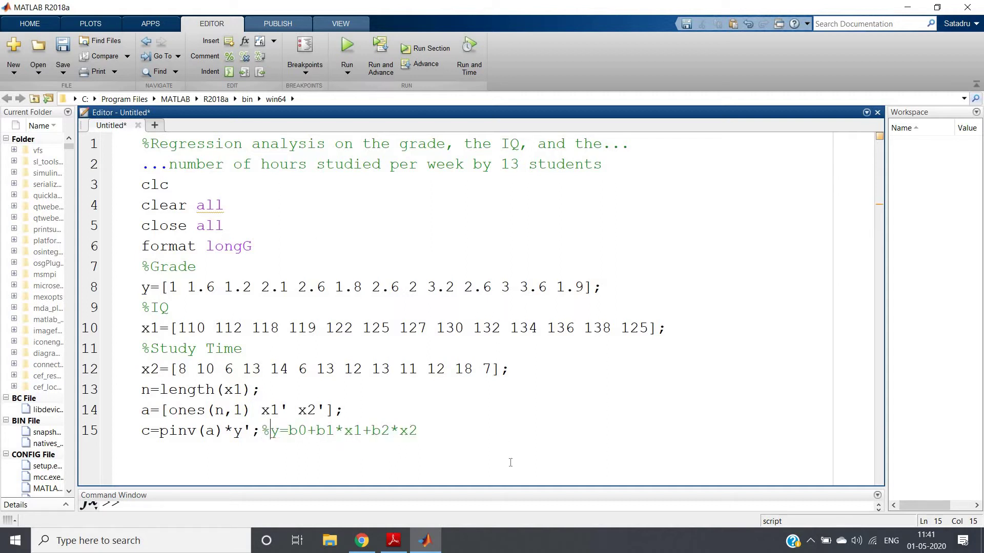
# Step: Raise the Editor/Command Window divider slightly to enlarge the command area
pyautogui.moveTo(506, 482); pyautogui.dragTo(506, 475)
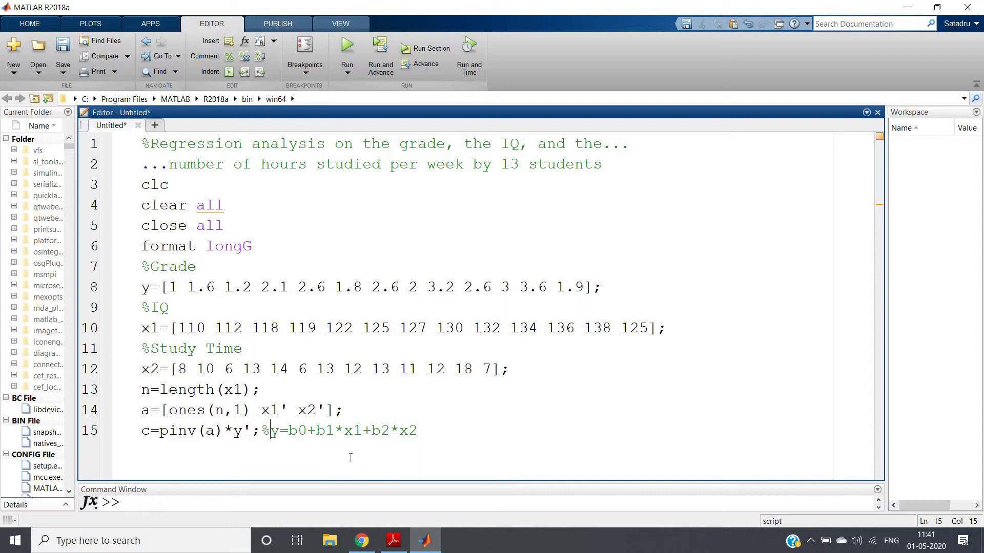
pyautogui.press('Insert')
pyautogui.hotkey('shift', 'Right')
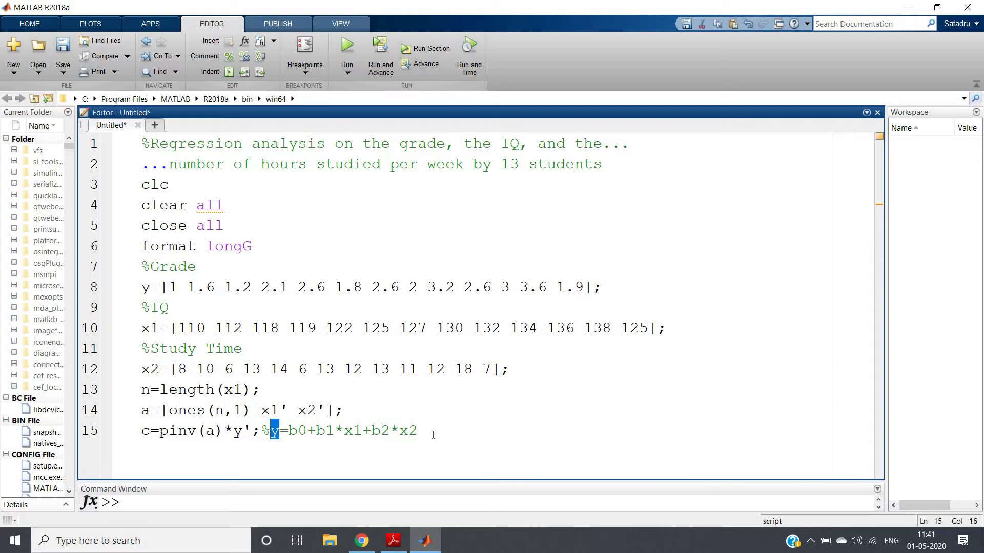
pyautogui.press('End')
pyautogui.hotkey('shift', 'Left')
pyautogui.hotkey('shift', 'Left')
pyautogui.hotkey('shift', 'Left')
pyautogui.hotkey('shift', 'Left')
pyautogui.press('Left')
pyautogui.moveTo(462, 481); pyautogui.dragTo(477, 407)
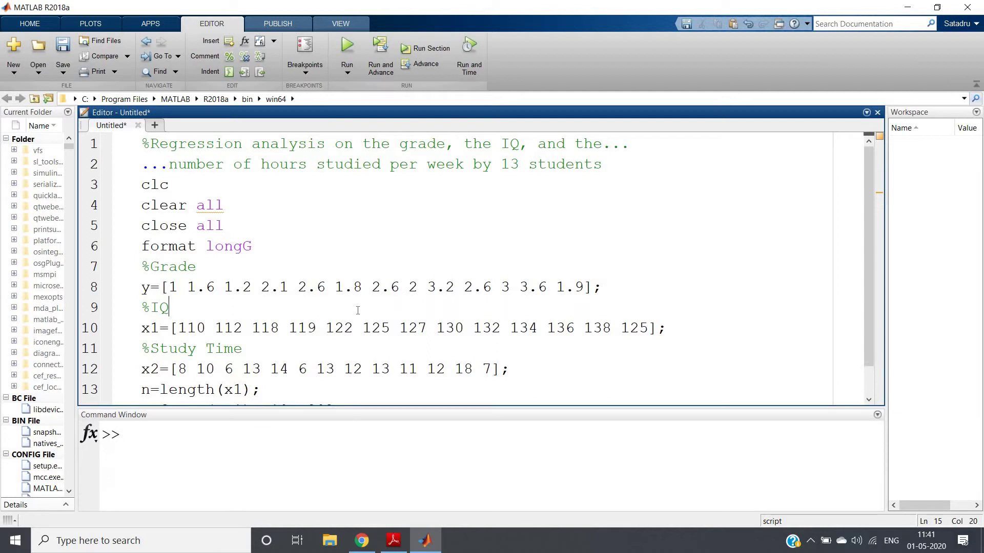
# Step: Run the whole script and display the coefficients c (≈ -5.318, 0.0505, 0.1125)
pyautogui.hotkey('ctrl', 'a')
pyautogui.rightClick(357, 310)
pyautogui.click(369, 288)
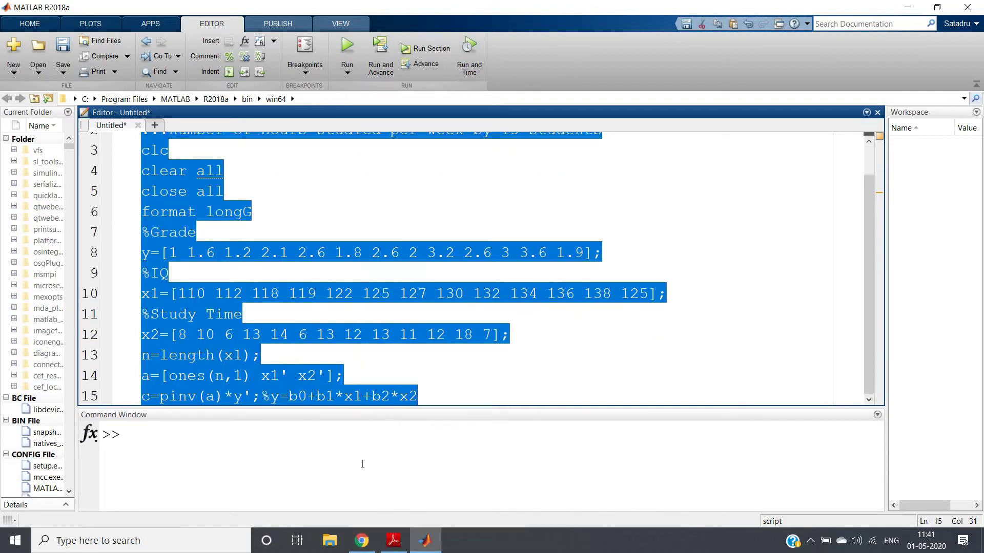
pyautogui.click(359, 466)
pyautogui.write('c')
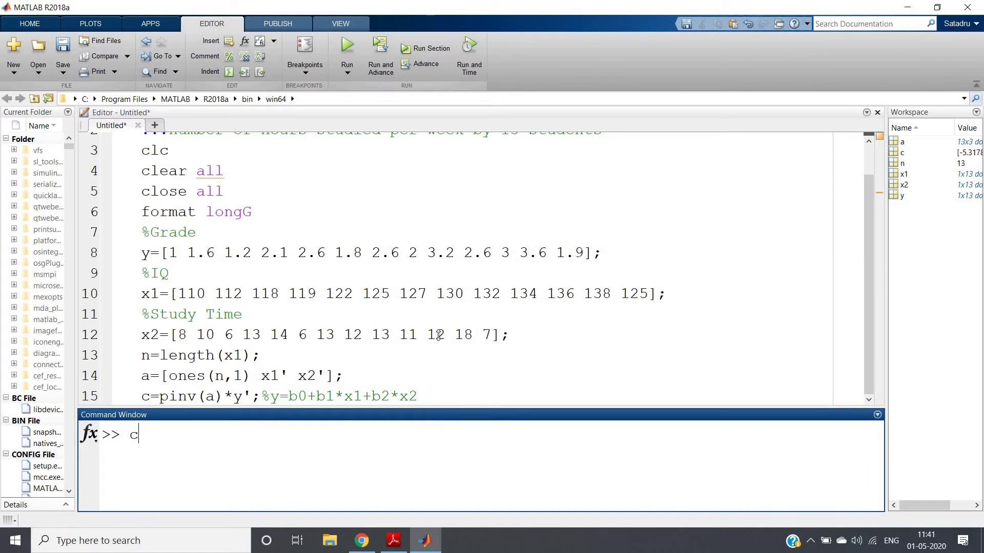
pyautogui.press('Return')
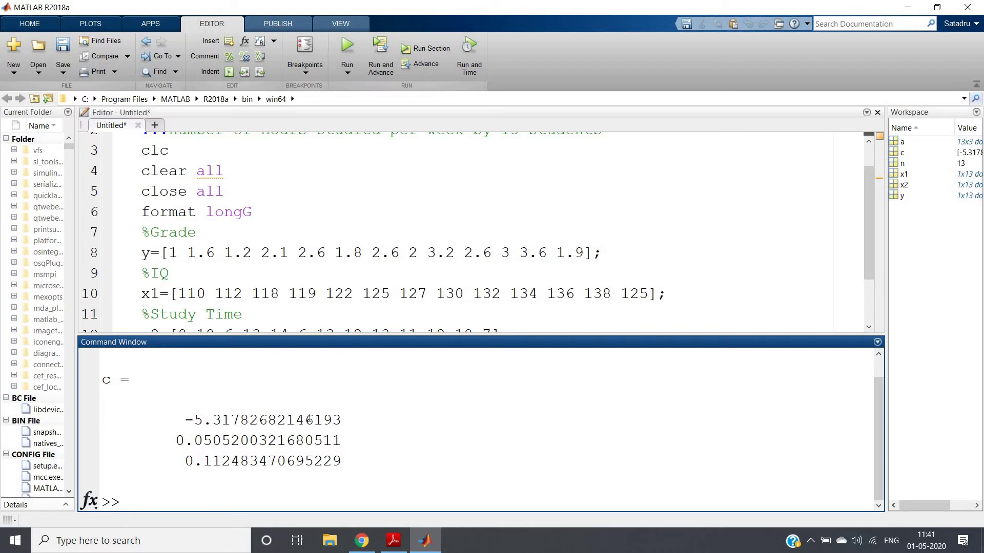
# Step: Point out the first coefficient and the IQ and Study Time comments, then enlarge the editor
pyautogui.moveTo(185, 420); pyautogui.dragTo(351, 420)
pyautogui.click(350, 419)
pyautogui.doubleClick(183, 273)
pyautogui.click(182, 273)
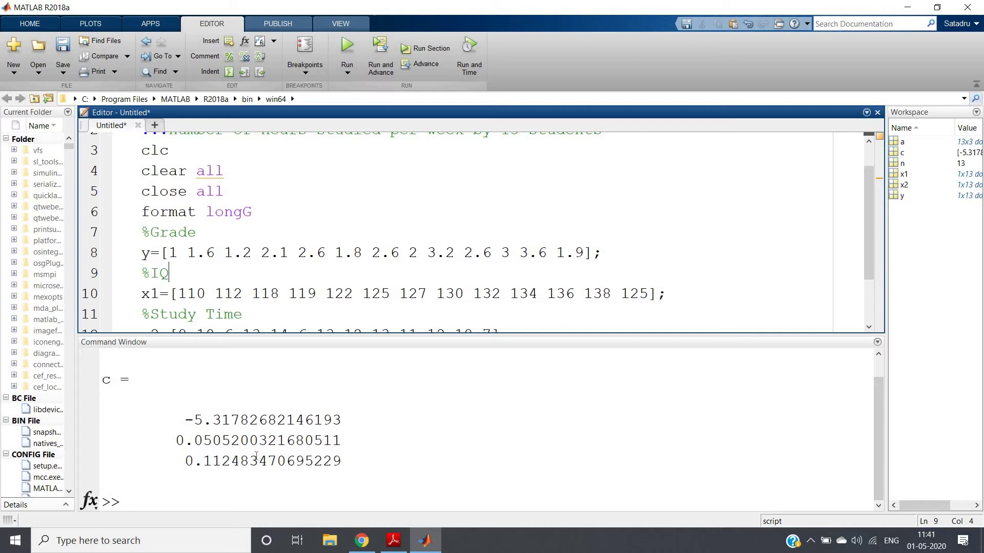
pyautogui.scroll(-1, 380, 235)
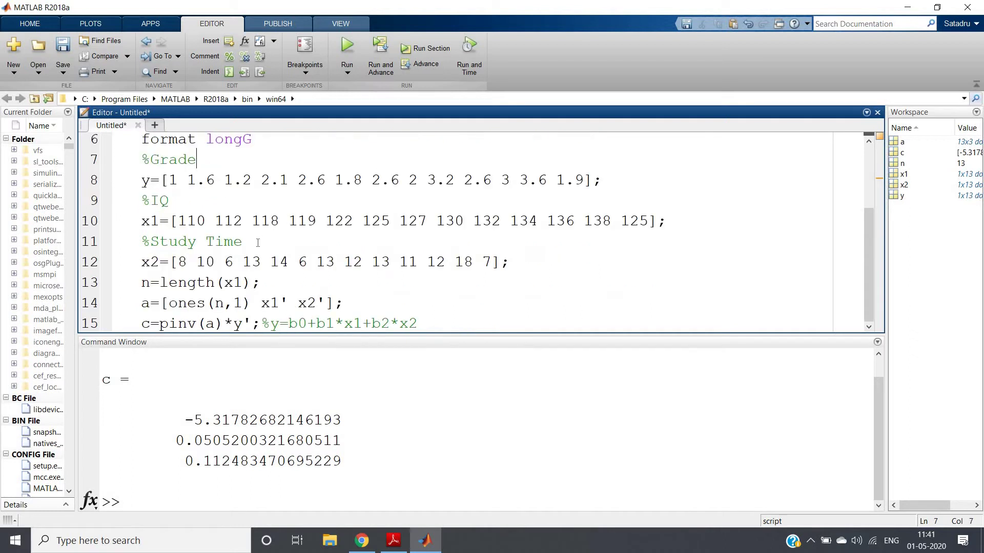
pyautogui.moveTo(258, 243); pyautogui.dragTo(141, 241)
pyautogui.click(141, 241)
pyautogui.click(268, 476)
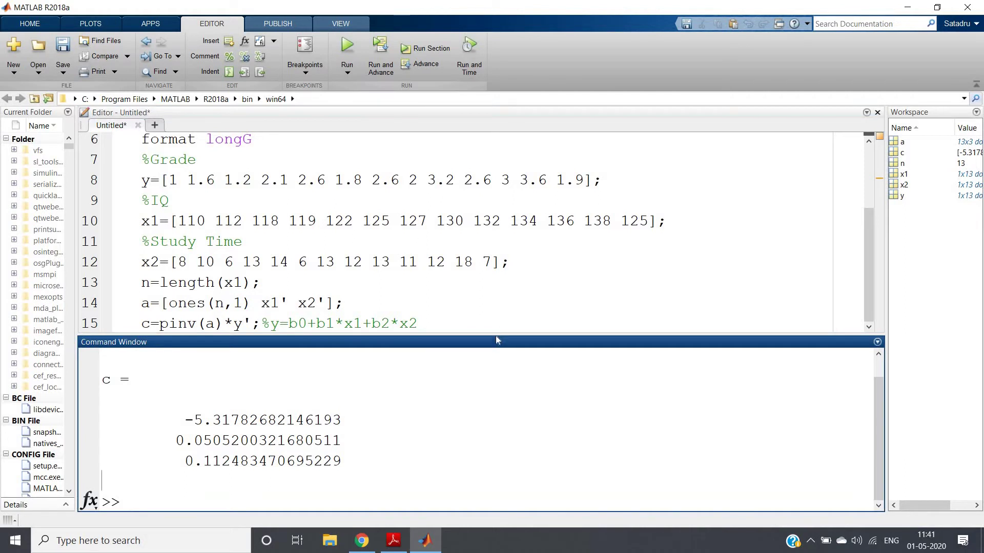
pyautogui.moveTo(496, 338); pyautogui.dragTo(477, 445)
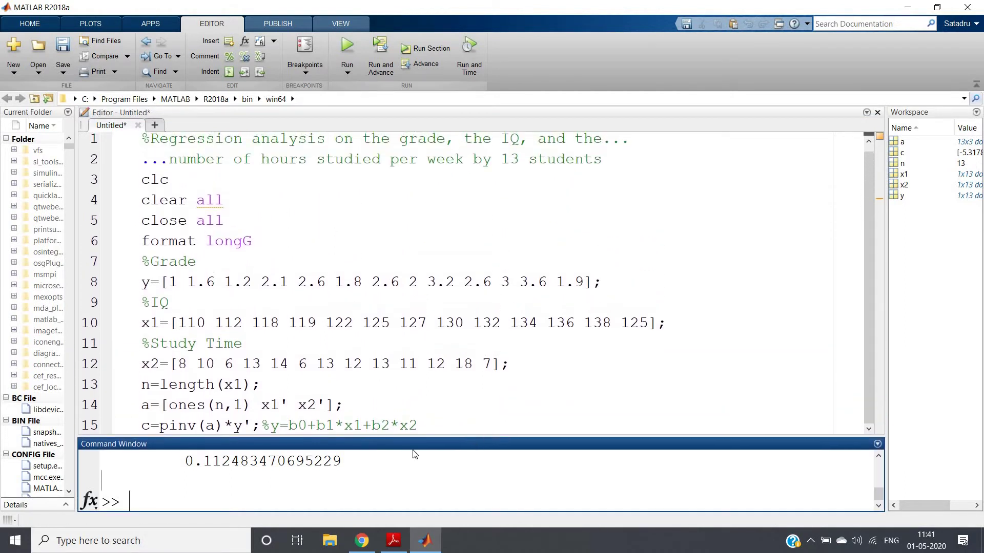
# Step: Clear the Command Window with clc and add an empty line 16 after line 15
pyautogui.click(419, 427)
pyautogui.click(293, 498)
pyautogui.write('cl')
pyautogui.write('c')
pyautogui.press('Return')
pyautogui.click(459, 415)
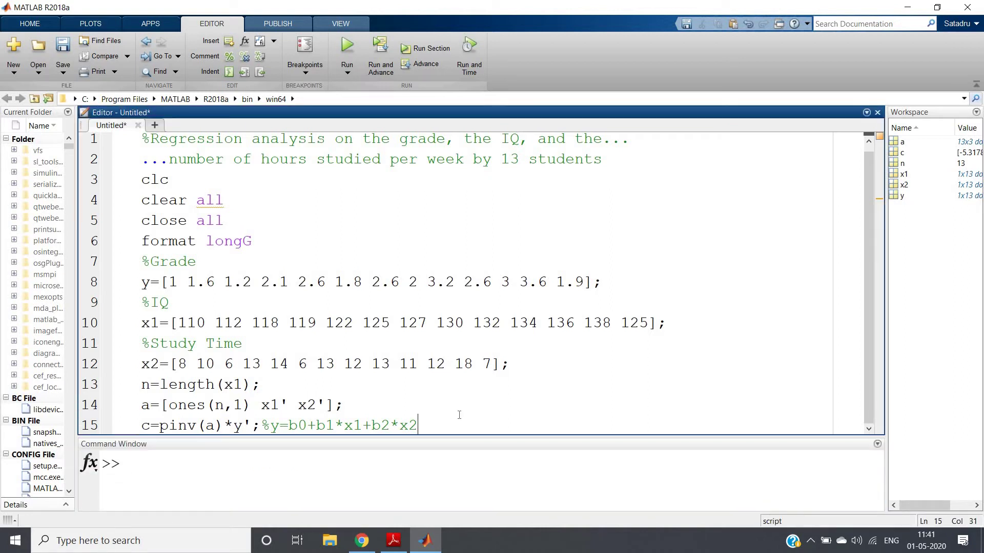
pyautogui.press('Return')
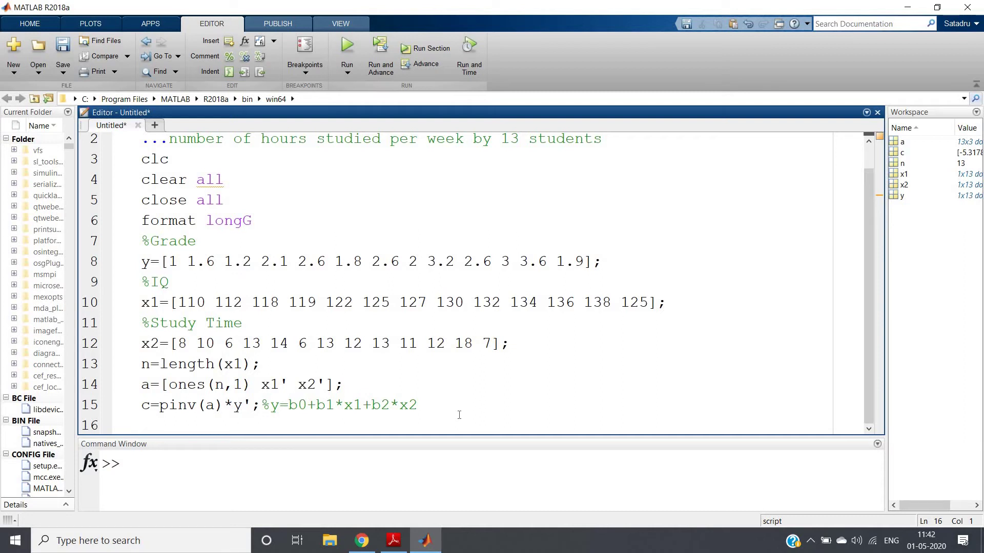
pyautogui.write('plot(')
pyautogui.write('x1,')
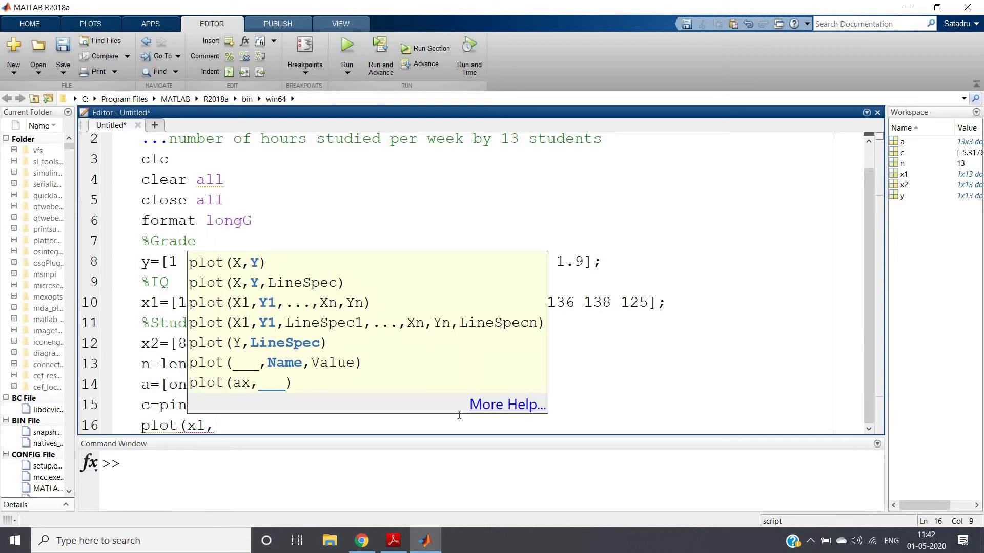
pyautogui.write('y)')
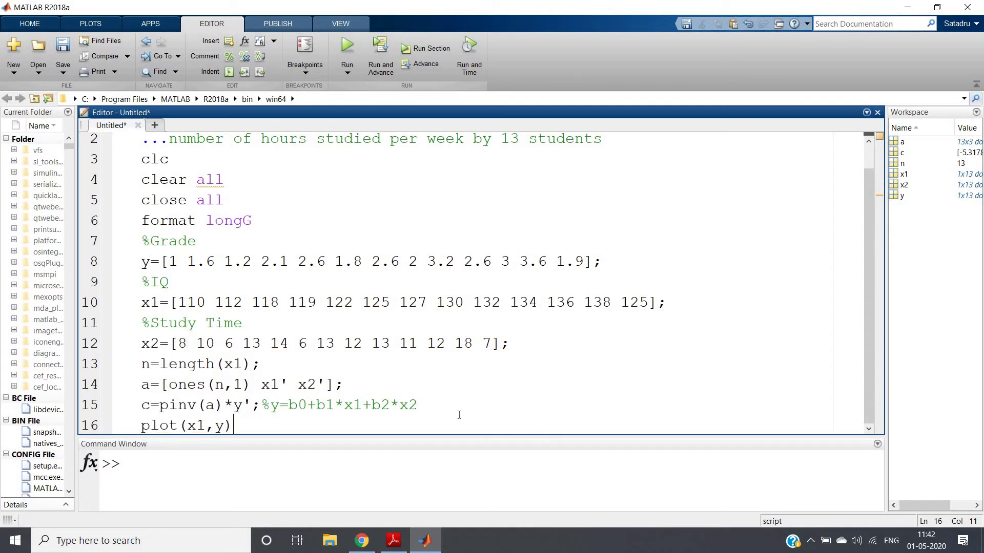
pyautogui.write(';')
# Step: Evaluate plot(x1,y) on line 16, then close the grade-versus-IQ line plot
pyautogui.press('BackSpace')
pyautogui.moveTo(233, 425); pyautogui.dragTo(140, 428)
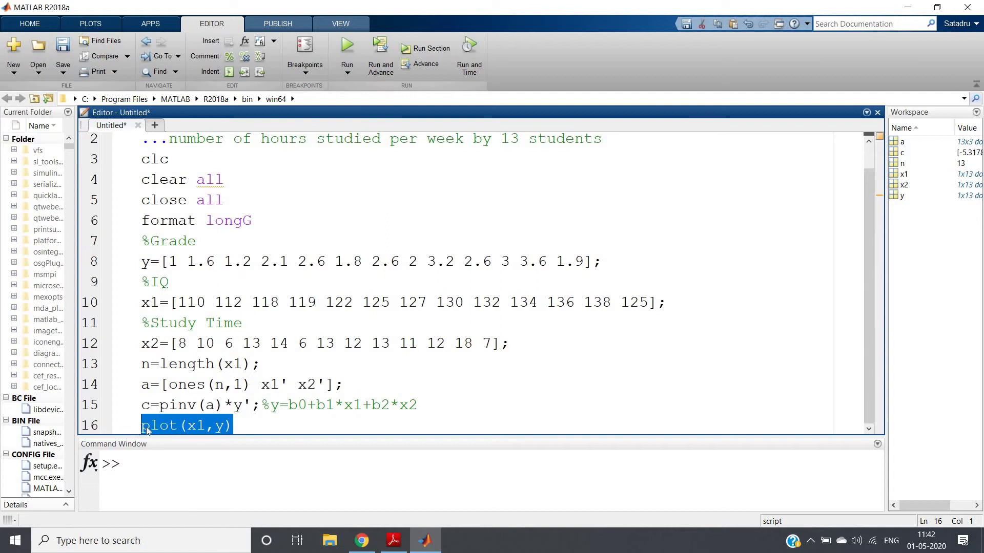
pyautogui.rightClick(146, 428)
pyautogui.click(191, 292)
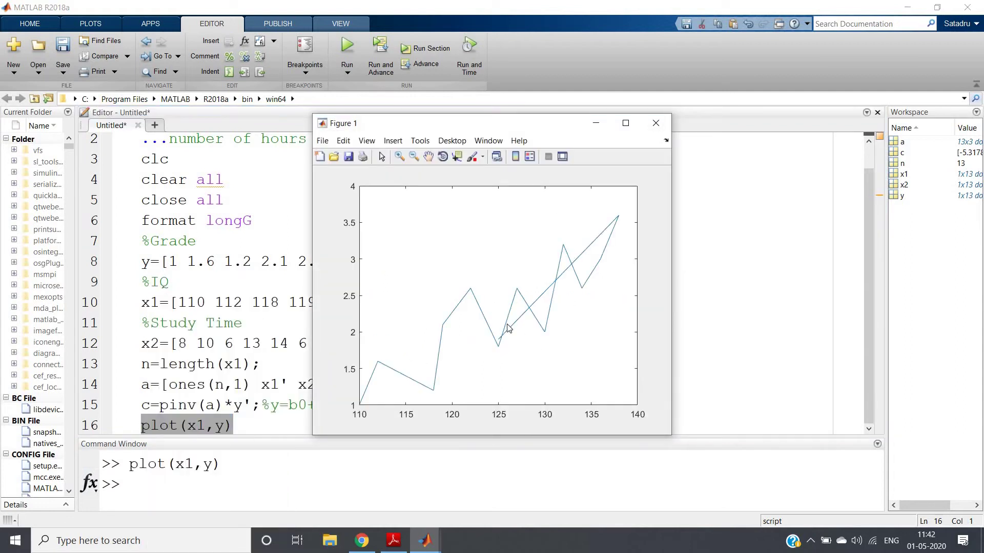
pyautogui.click(656, 123)
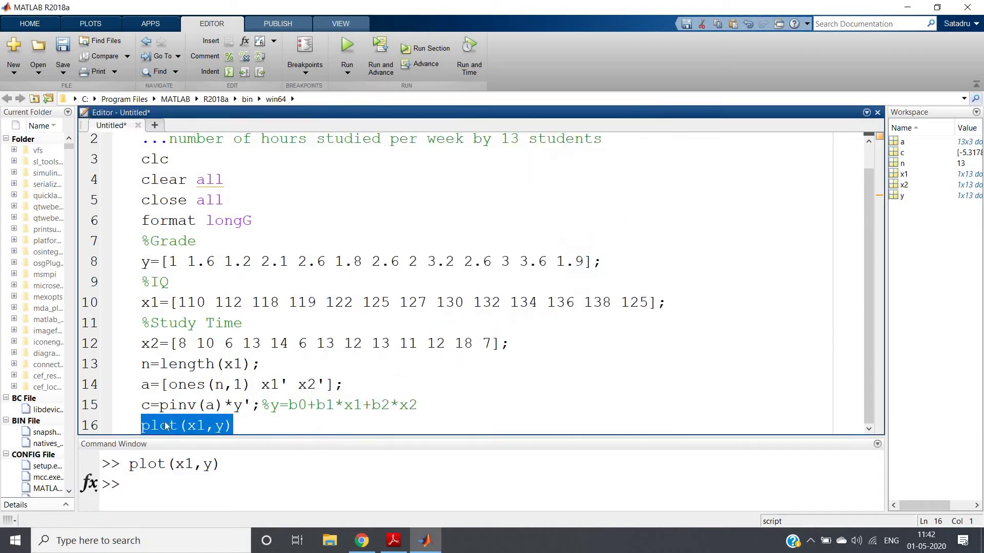
# Step: Run plot(x1,y,'x') for a full-screen x-marker scatter, then switch to the lsline help page
pyautogui.click(151, 429)
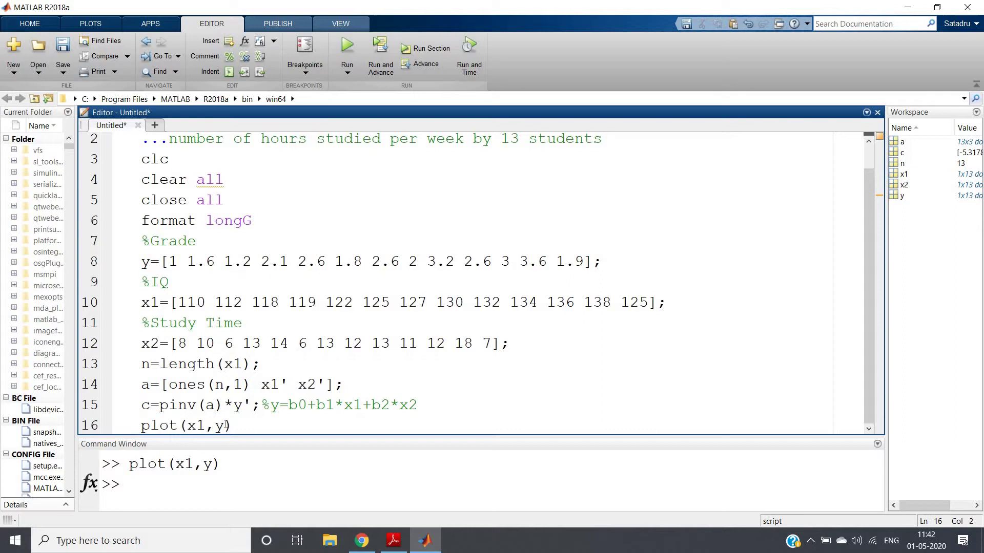
pyautogui.click(224, 425)
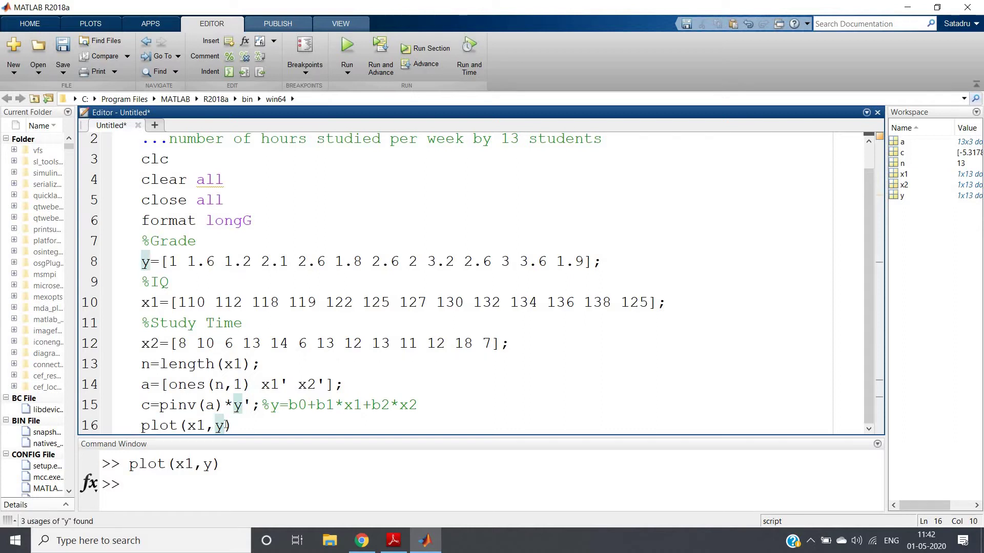
pyautogui.write(',')
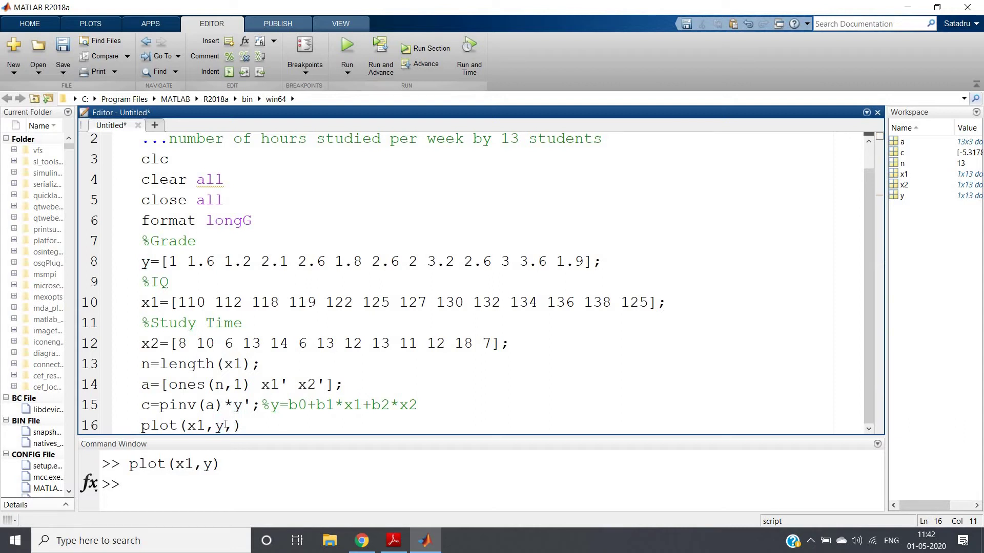
pyautogui.write("'")
pyautogui.write("x'")
pyautogui.click(112, 428)
pyautogui.rightClick(200, 426)
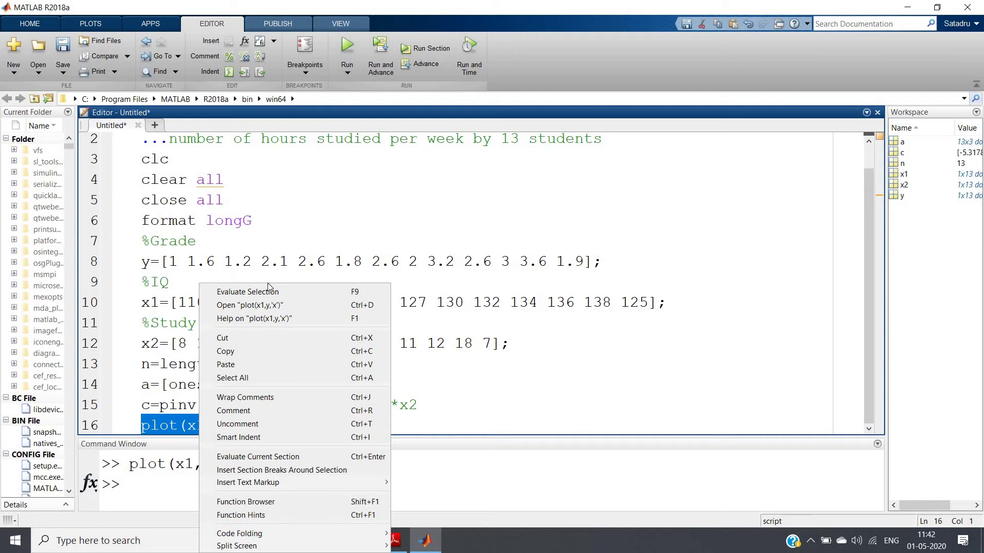
pyautogui.click(269, 296)
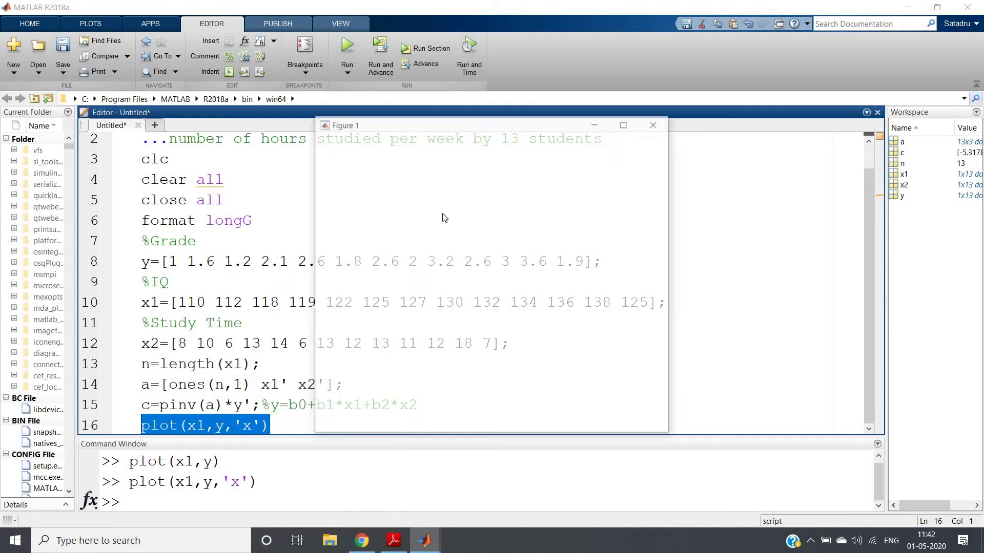
pyautogui.click(625, 123)
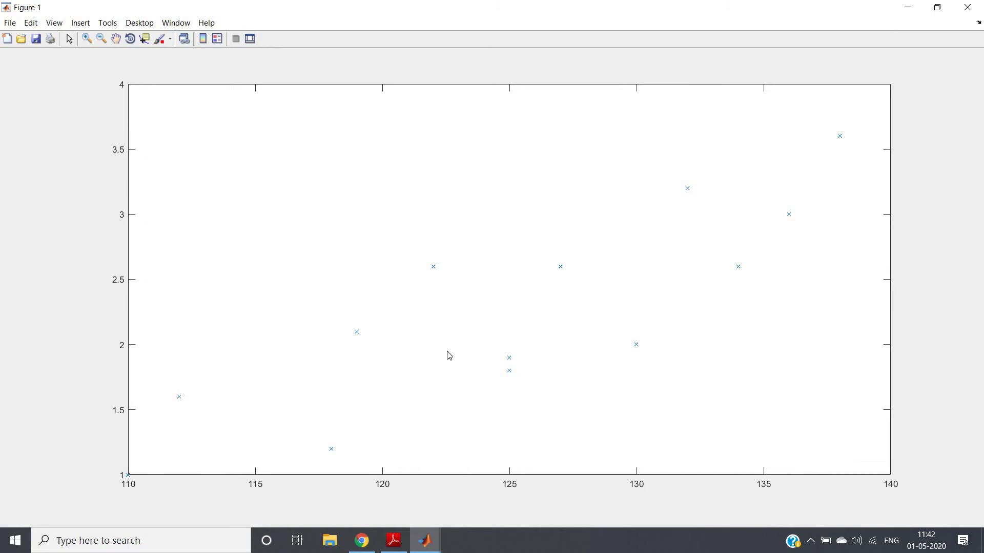
pyautogui.click(361, 540)
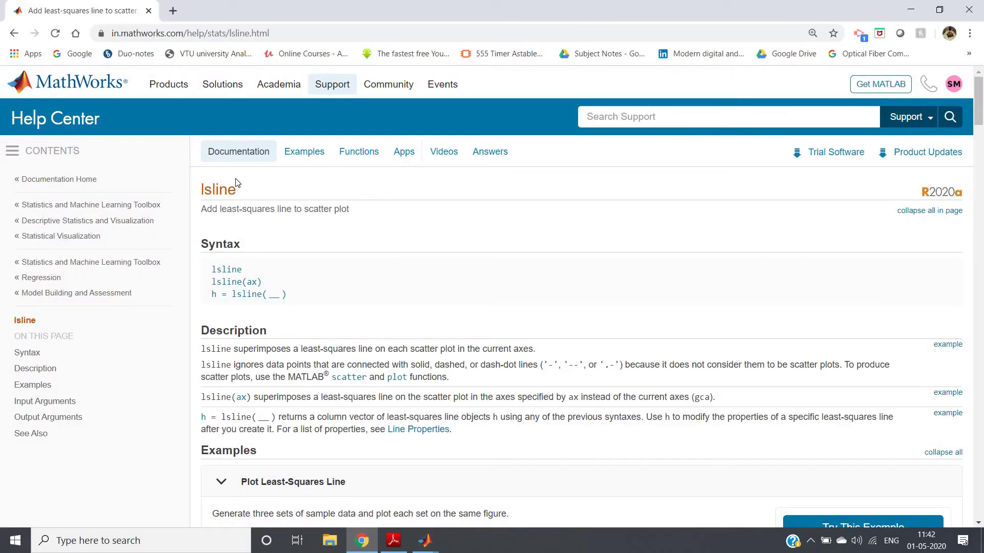
# Step: Read the lsline help page, highlighting its title, address, description and ignored line-style codes
pyautogui.doubleClick(227, 194)
pyautogui.click(365, 223)
pyautogui.click(276, 34)
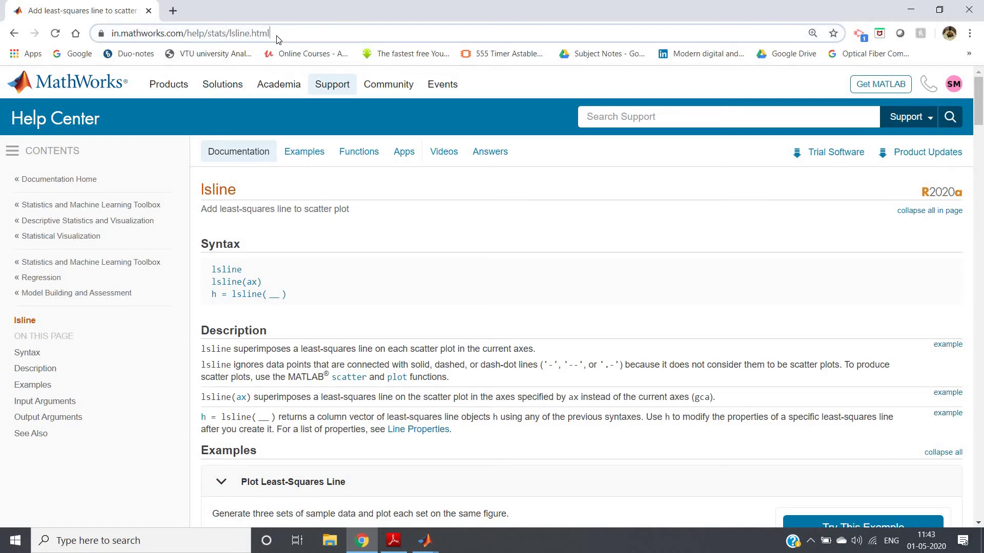
pyautogui.click(343, 37)
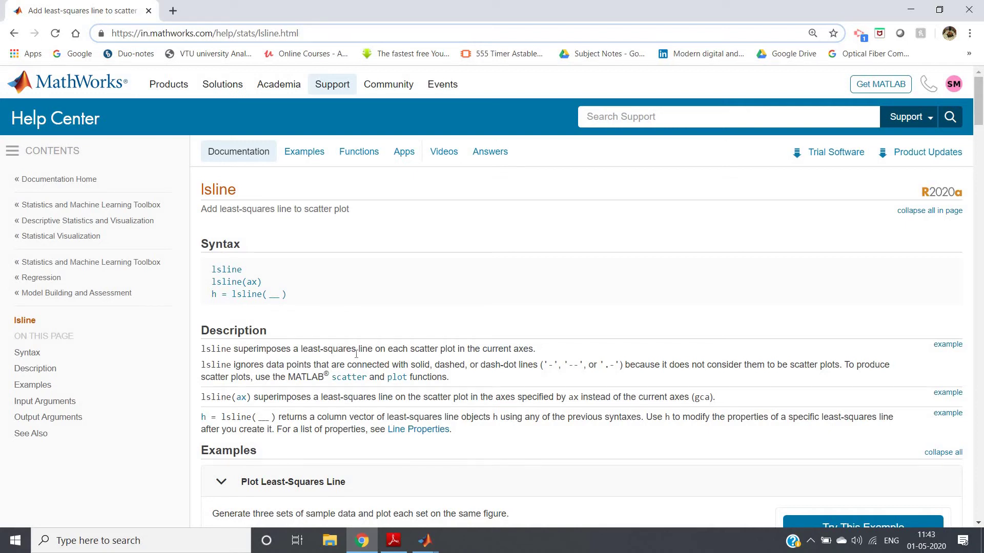
pyautogui.tripleClick(408, 349)
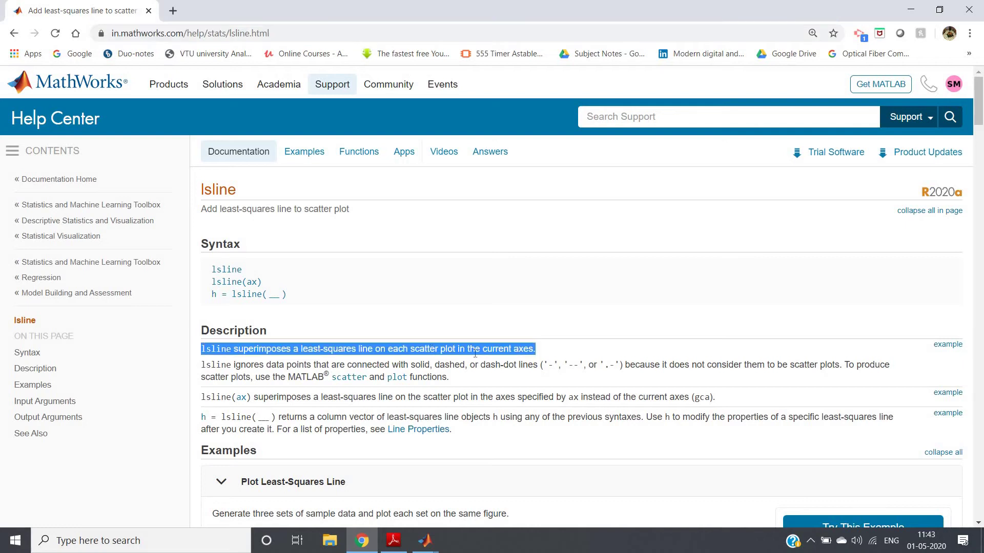
pyautogui.click(514, 349)
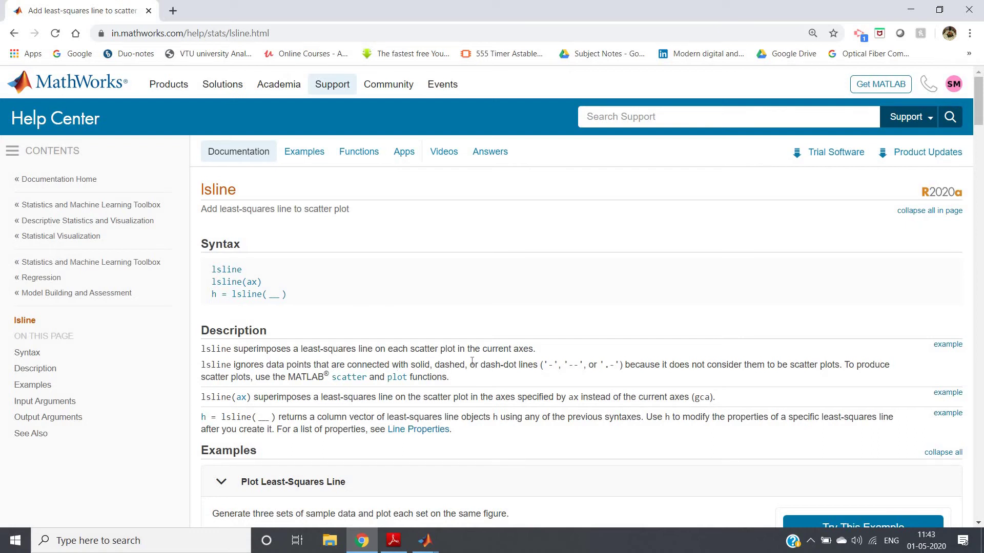
pyautogui.moveTo(543, 364); pyautogui.dragTo(624, 366)
pyautogui.click(580, 366)
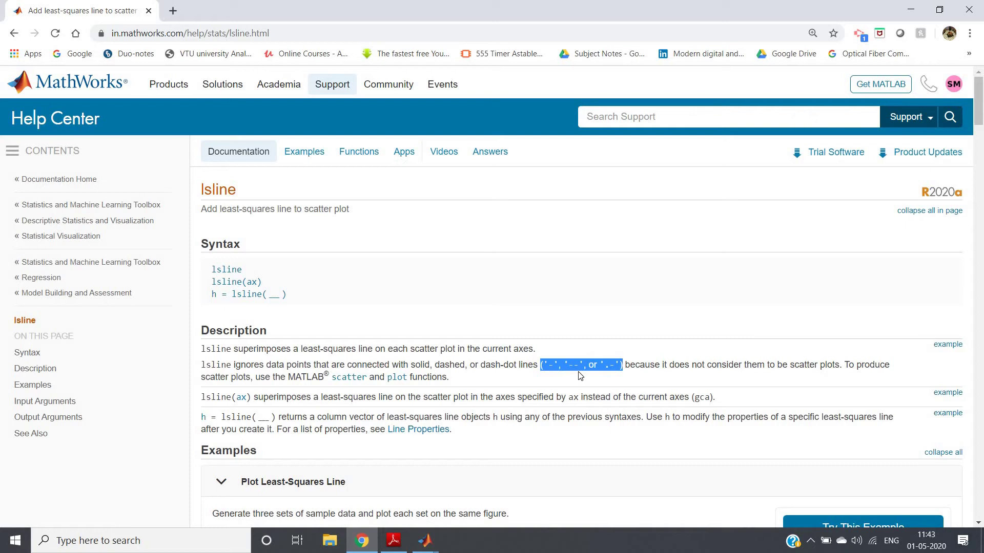
# Step: Preview MATLAB's windows, bring up the scatter figure, then return to the editor
pyautogui.click(560, 398)
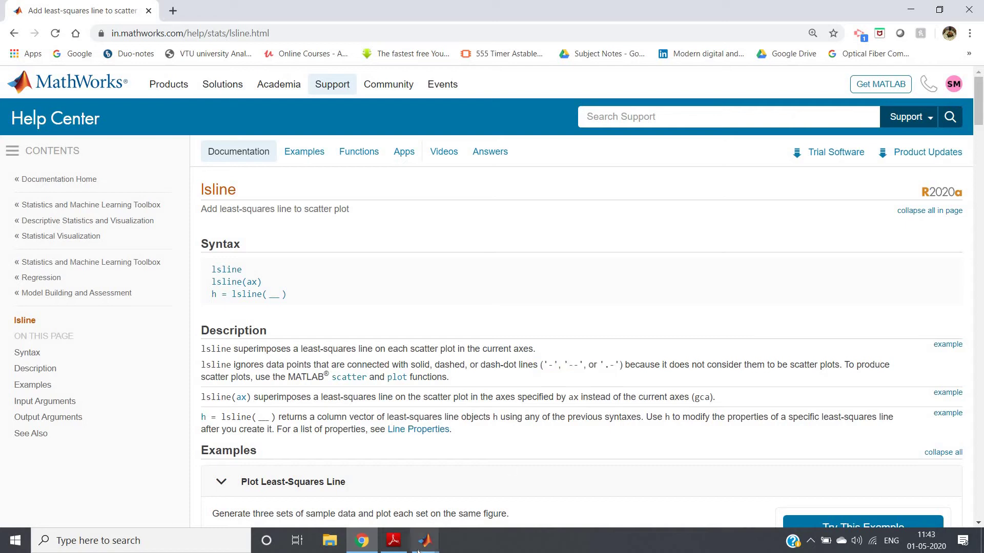
pyautogui.click(425, 540)
pyautogui.click(494, 484)
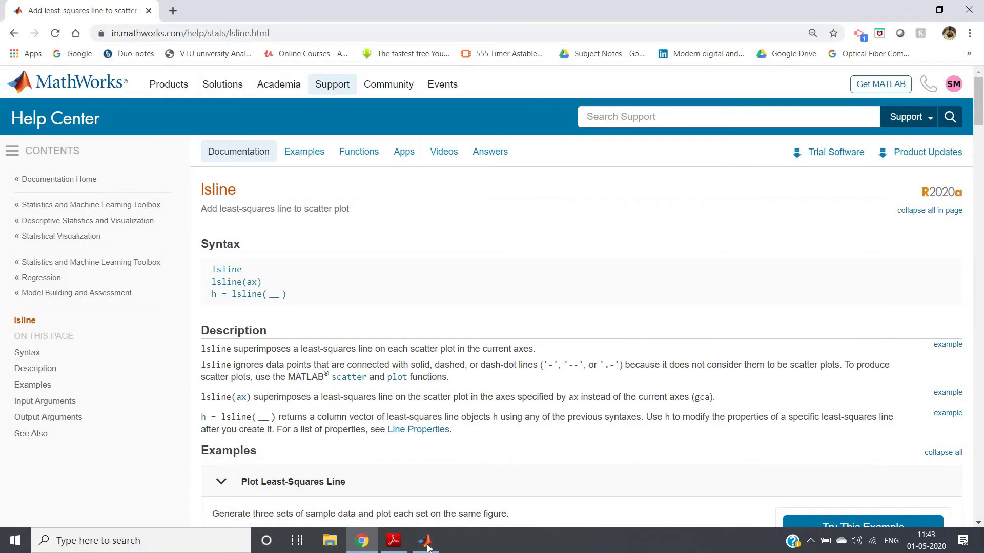
pyautogui.click(425, 539)
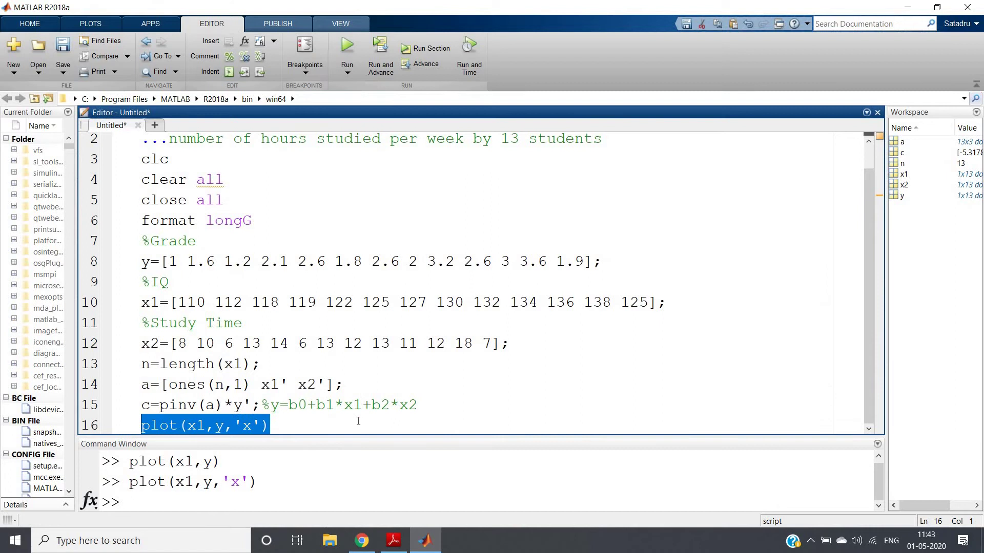
# Step: Add lsline on line 17 and run lines 16–17 to fit a least-squares line over the x markers
pyautogui.click(358, 421)
pyautogui.press('Return')
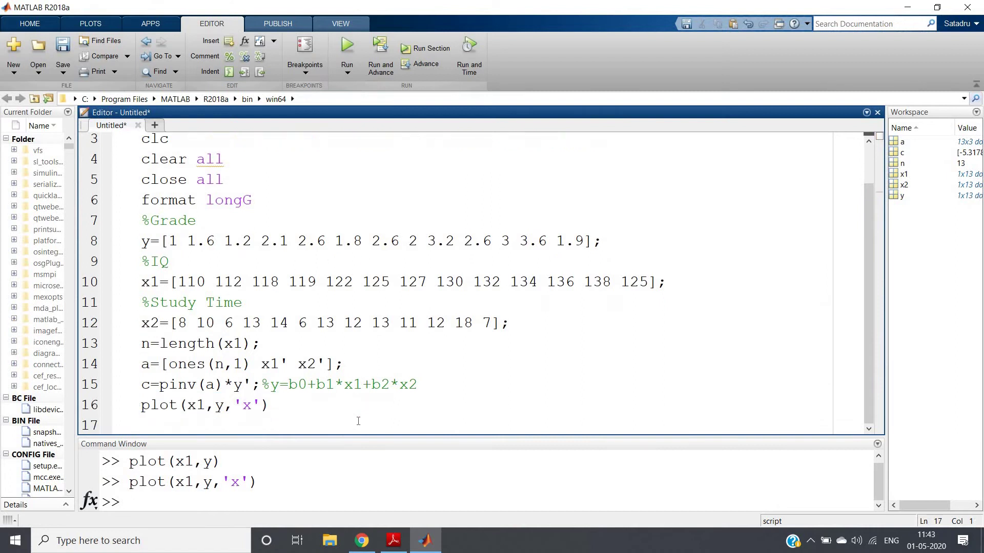
pyautogui.write('ls')
pyautogui.write('line')
pyautogui.keyDown('shift'); pyautogui.click(117, 413); pyautogui.keyUp('shift')
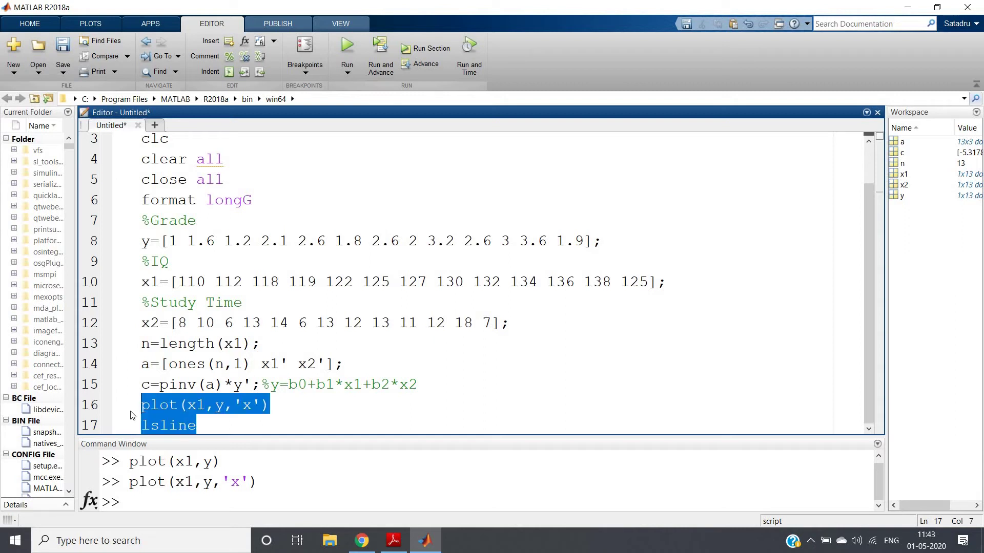
pyautogui.rightClick(148, 422)
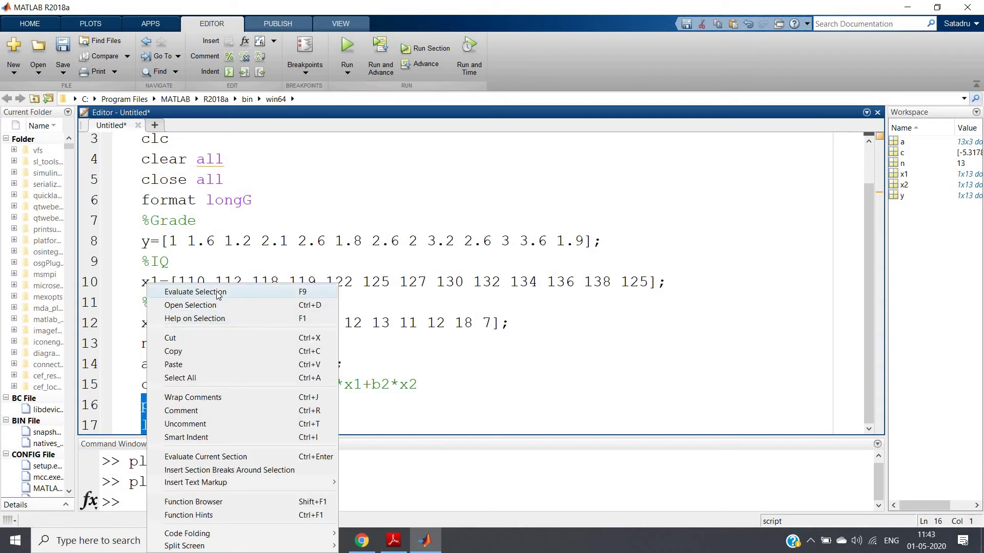
pyautogui.click(216, 292)
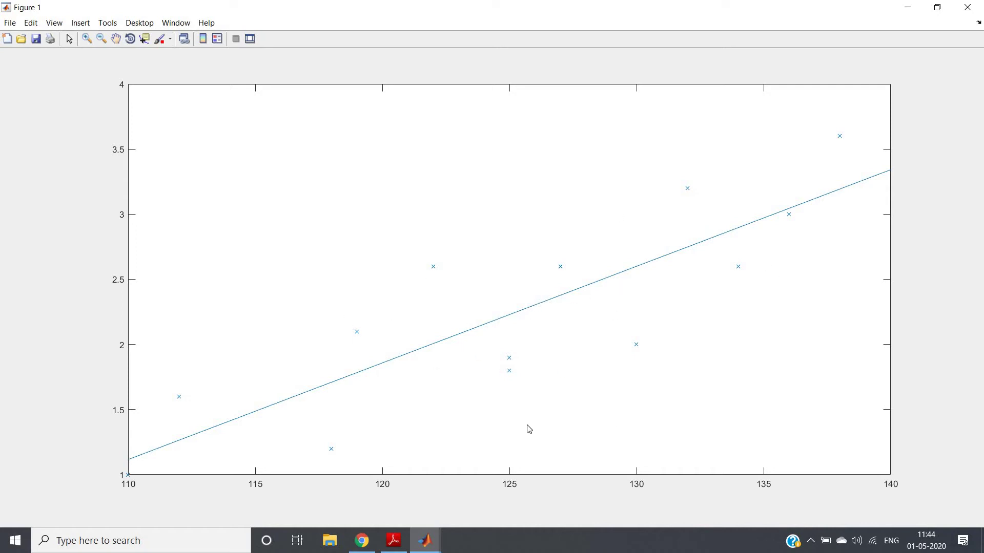
pyautogui.hotkey('alt', 'Tab')
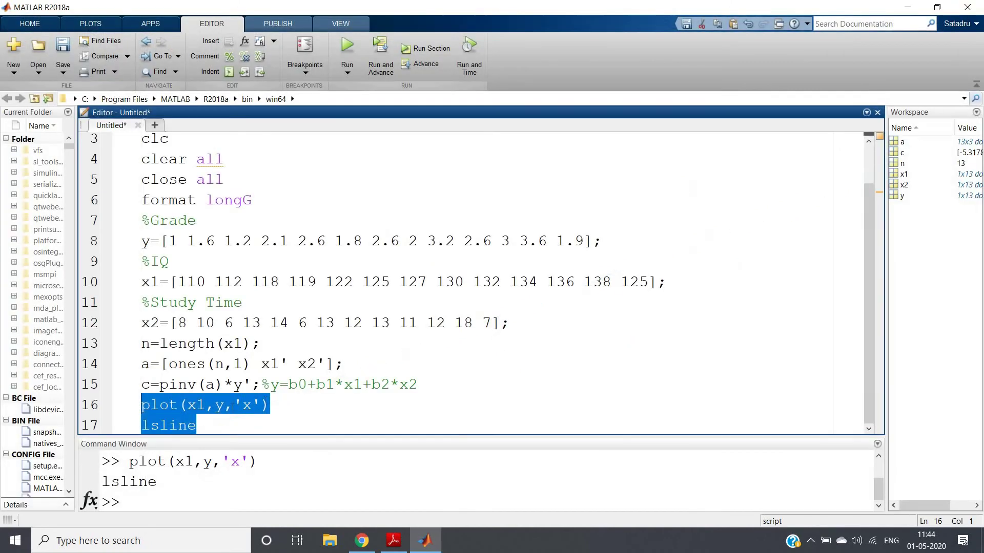
# Step: Revert to plot(x1,y) and rerun with lsline, getting a line plot and a no-scatterplot warning
pyautogui.click(259, 409)
pyautogui.click(260, 409)
pyautogui.press('BackSpace')
pyautogui.press('BackSpace')
pyautogui.press('BackSpace')
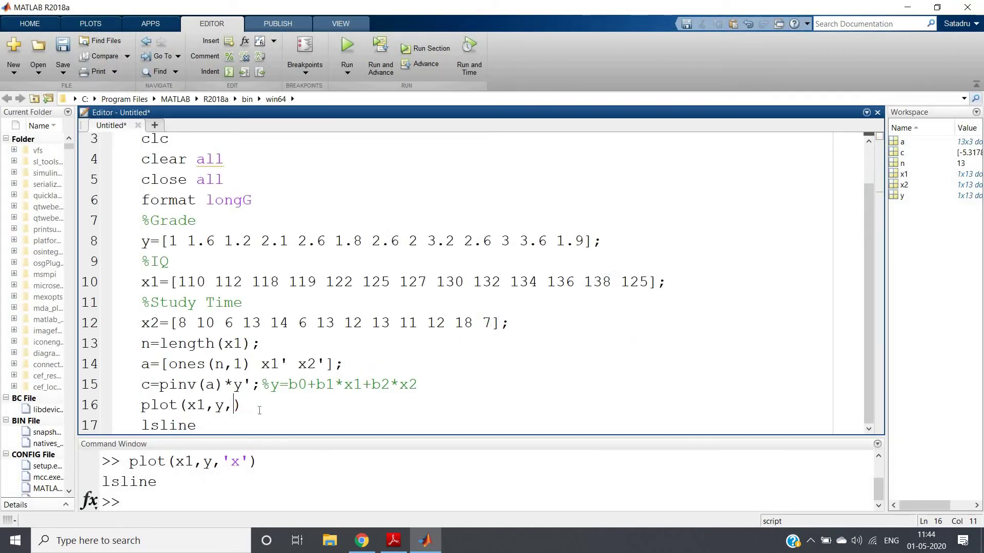
pyautogui.press('BackSpace')
pyautogui.moveTo(155, 430); pyautogui.dragTo(141, 406)
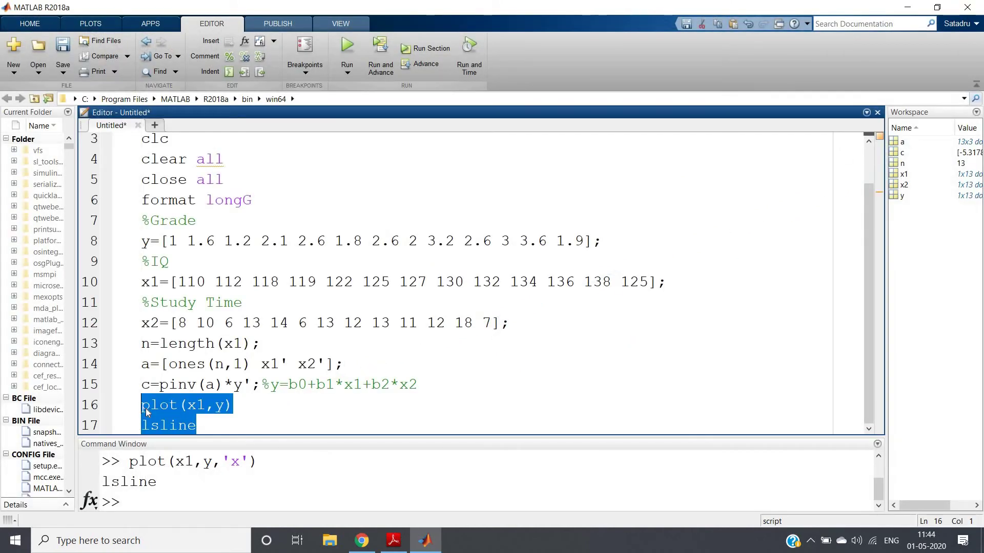
pyautogui.rightClick(147, 405)
pyautogui.press('F9')
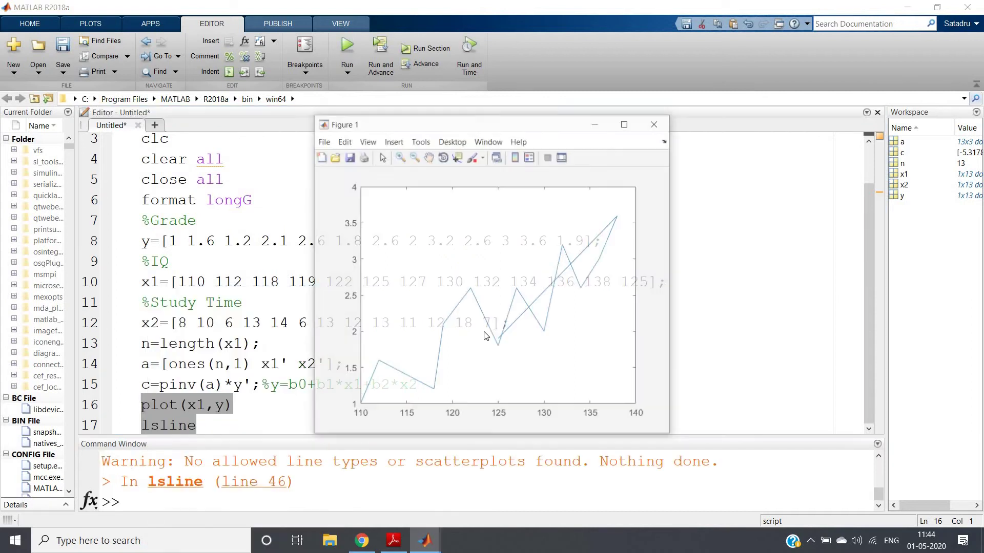
pyautogui.click(655, 123)
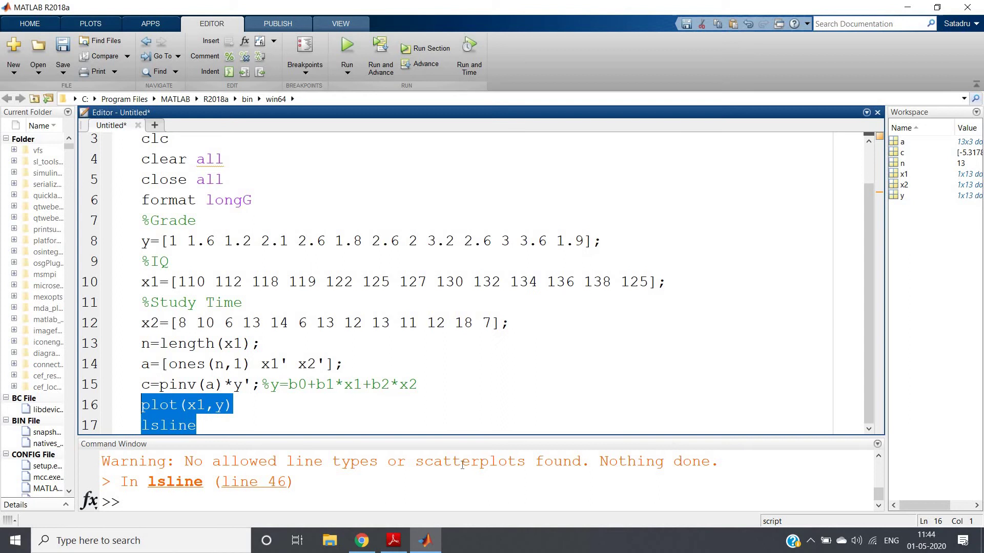
pyautogui.click(463, 465)
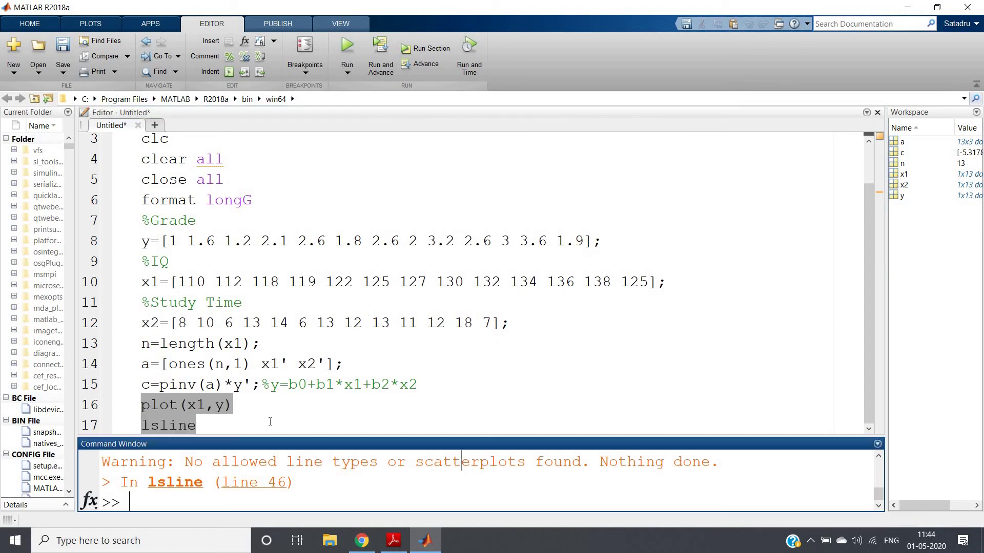
# Step: Run plot(x1,y,'o') with lsline and view the maximized circle-marker fit before closing it
pyautogui.click(224, 413)
pyautogui.write(',')
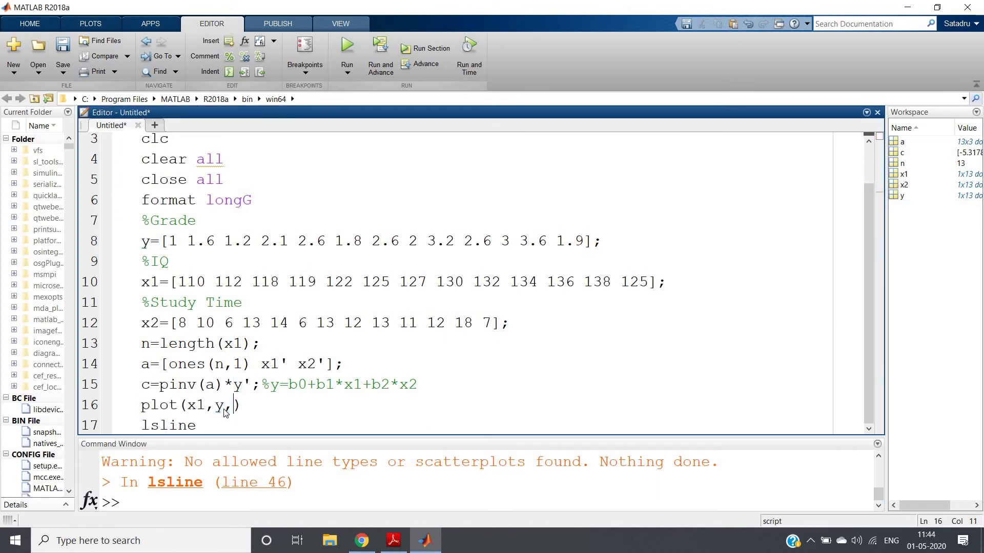
pyautogui.write("'O")
pyautogui.press('BackSpace')
pyautogui.write("o'")
pyautogui.moveTo(197, 427); pyautogui.dragTo(143, 407)
pyautogui.rightClick(146, 407)
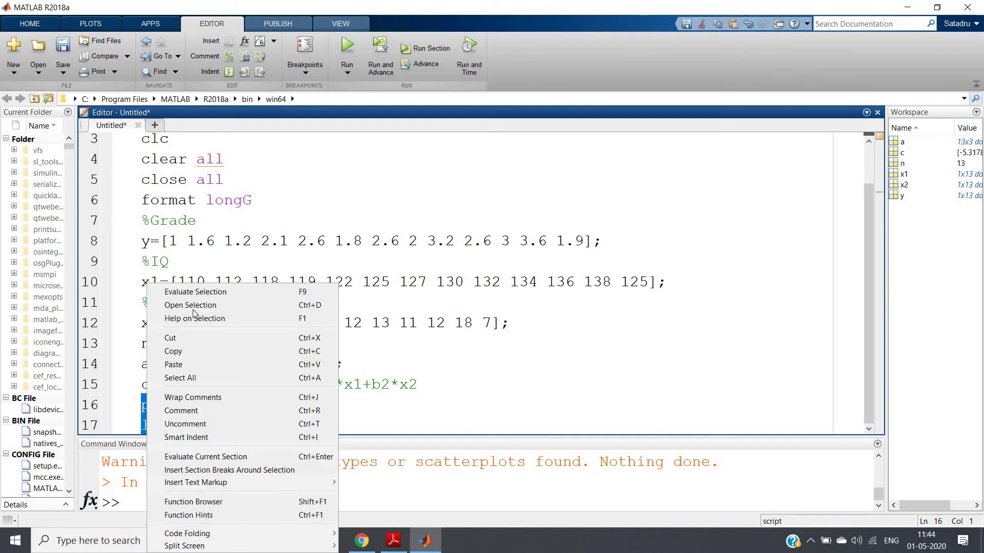
pyautogui.click(211, 292)
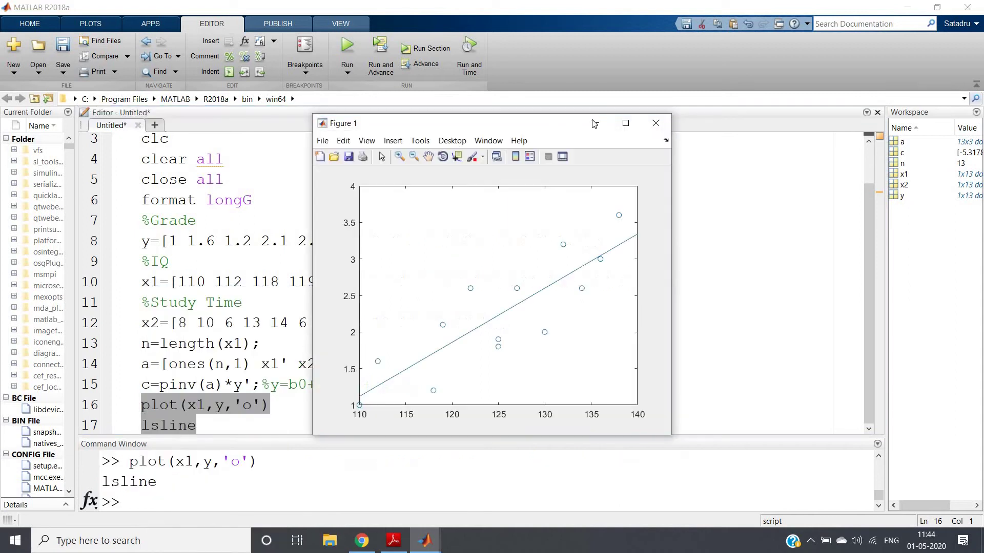
pyautogui.press('super+Up')
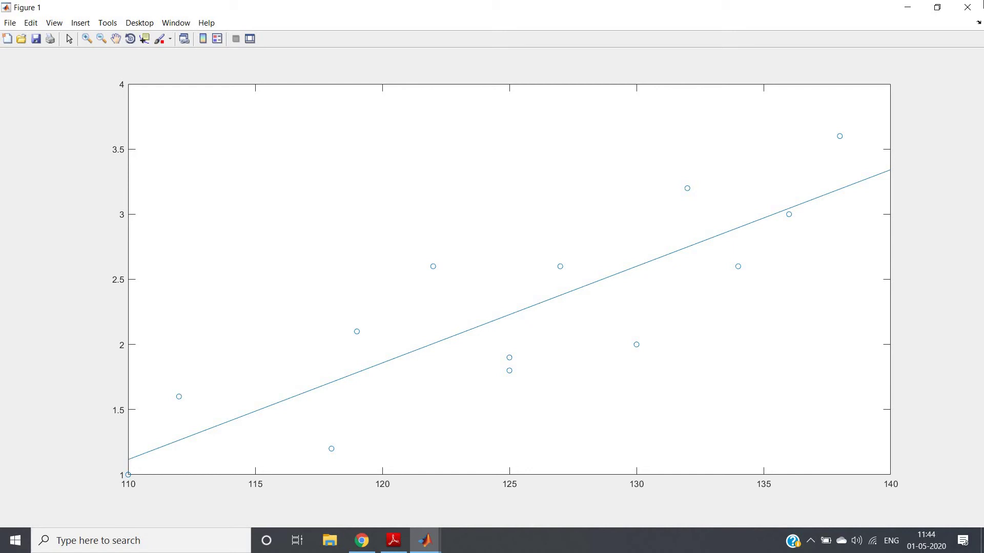
pyautogui.click(967, 7)
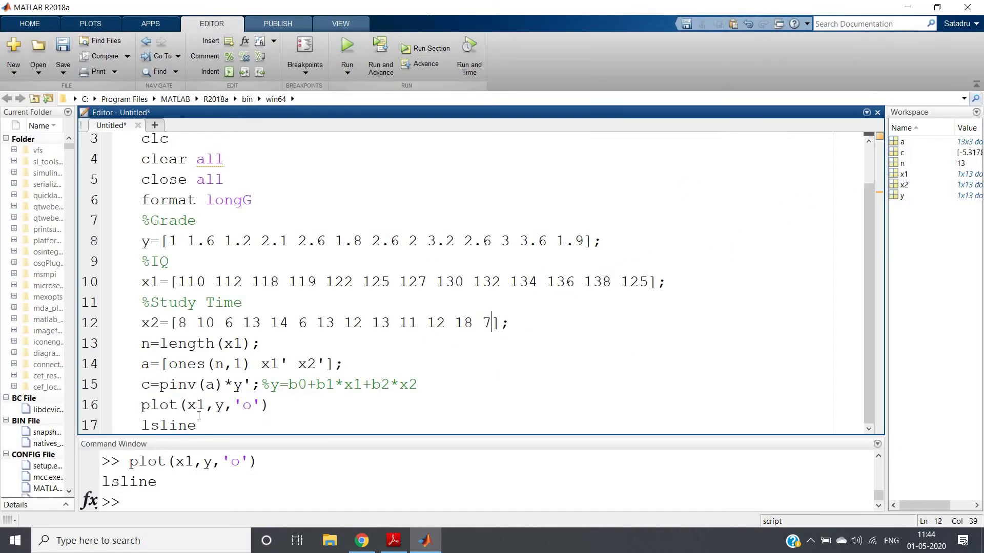
# Step: Run plot(x2,y,'o') with lsline and maximize the grade-versus-study-time fit figure
pyautogui.click(204, 405)
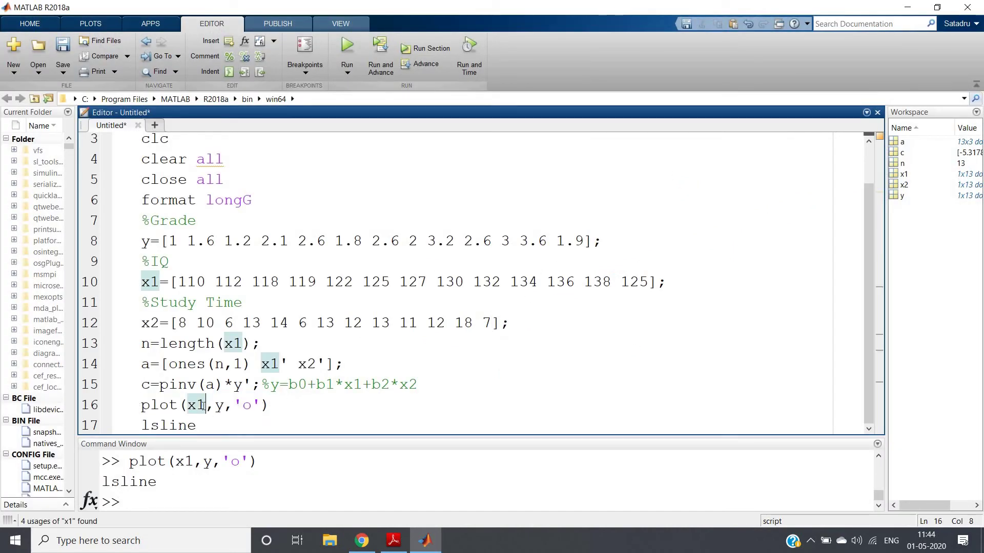
pyautogui.press('BackSpace')
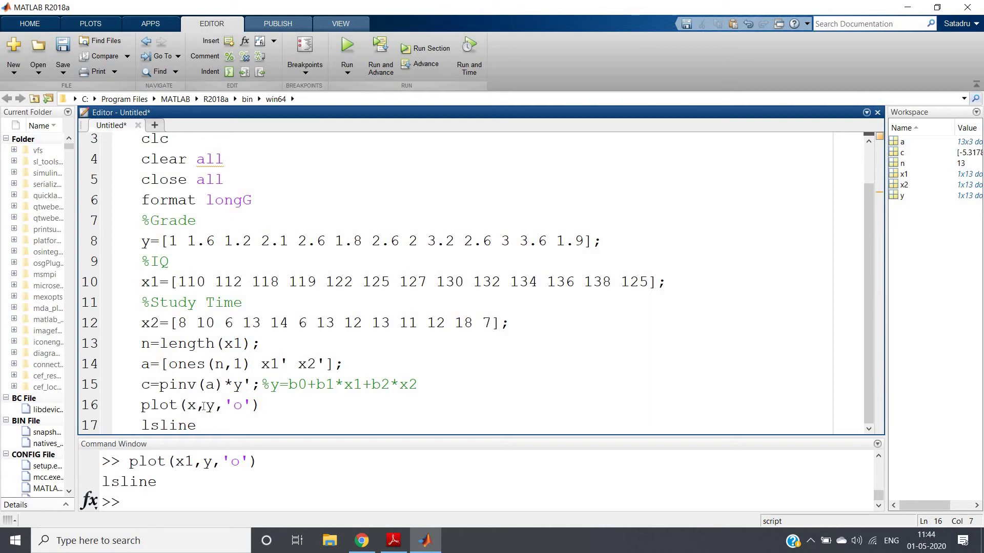
pyautogui.write('2')
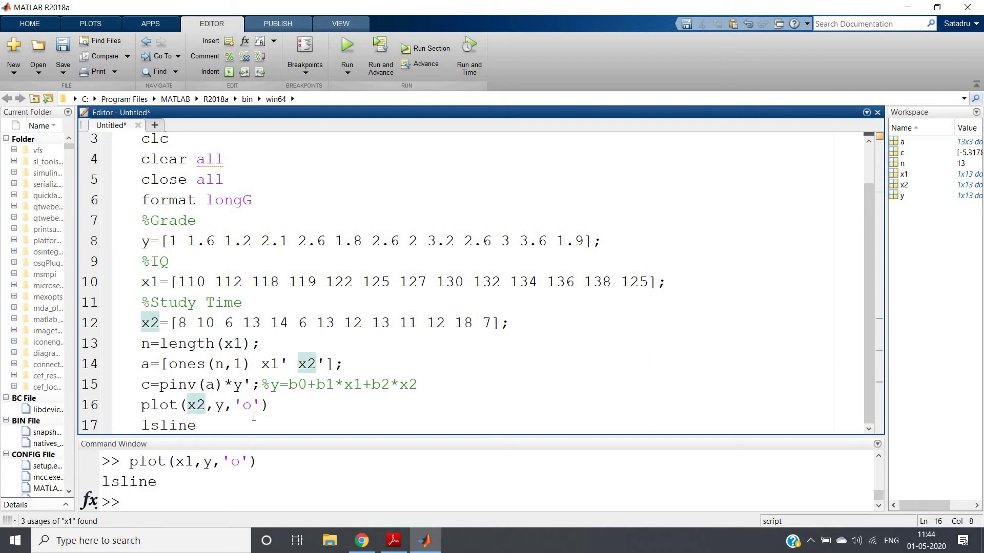
pyautogui.click(230, 425)
pyautogui.keyDown('shift'); pyautogui.click(141, 405); pyautogui.keyUp('shift')
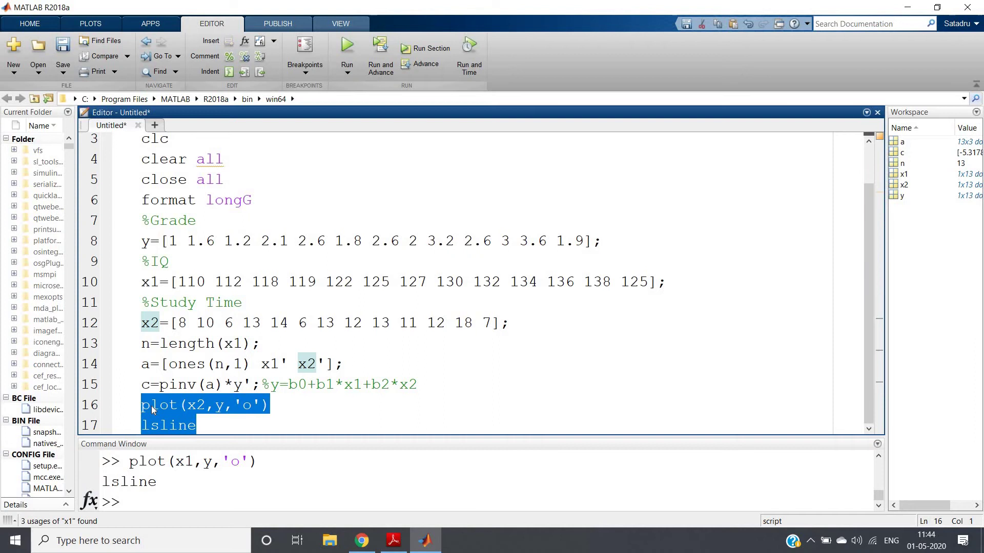
pyautogui.rightClick(151, 406)
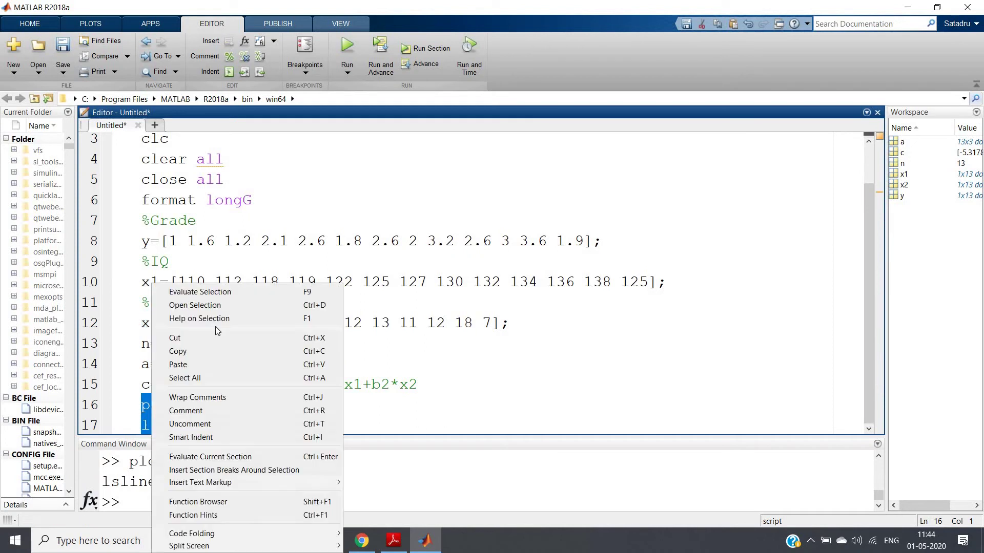
pyautogui.click(241, 293)
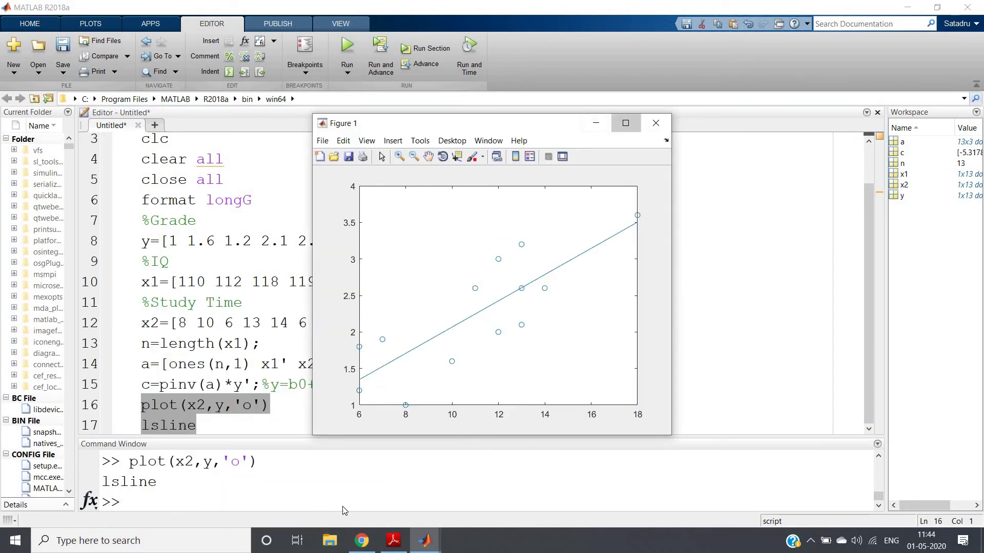
pyautogui.click(624, 123)
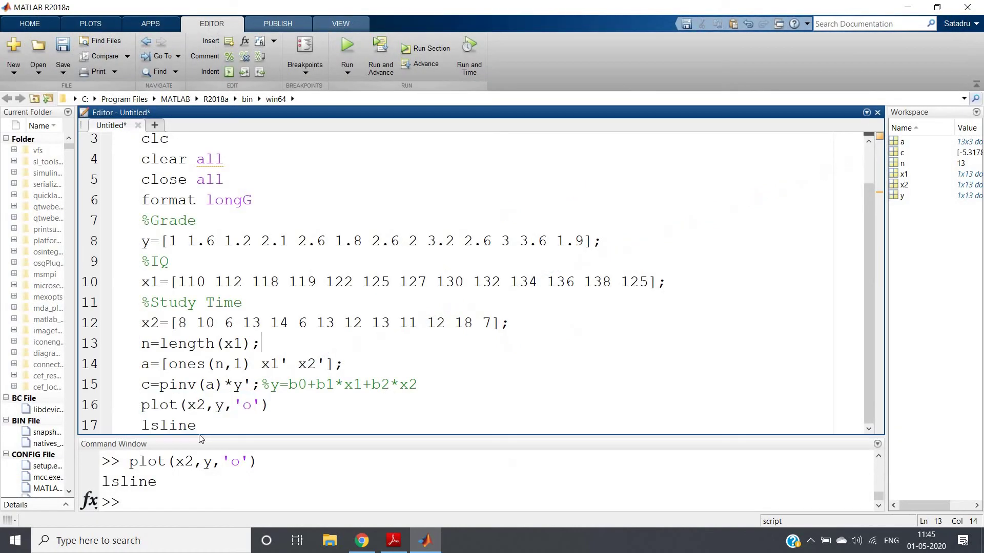
# Step: Remove lsline from line 17, enlarge the Command Window and clear it
pyautogui.press('BackSpace')
pyautogui.press('BackSpace')
pyautogui.press('BackSpace')
pyautogui.press('BackSpace')
pyautogui.press('BackSpace')
pyautogui.press('BackSpace')
pyautogui.moveTo(284, 443); pyautogui.dragTo(300, 297)
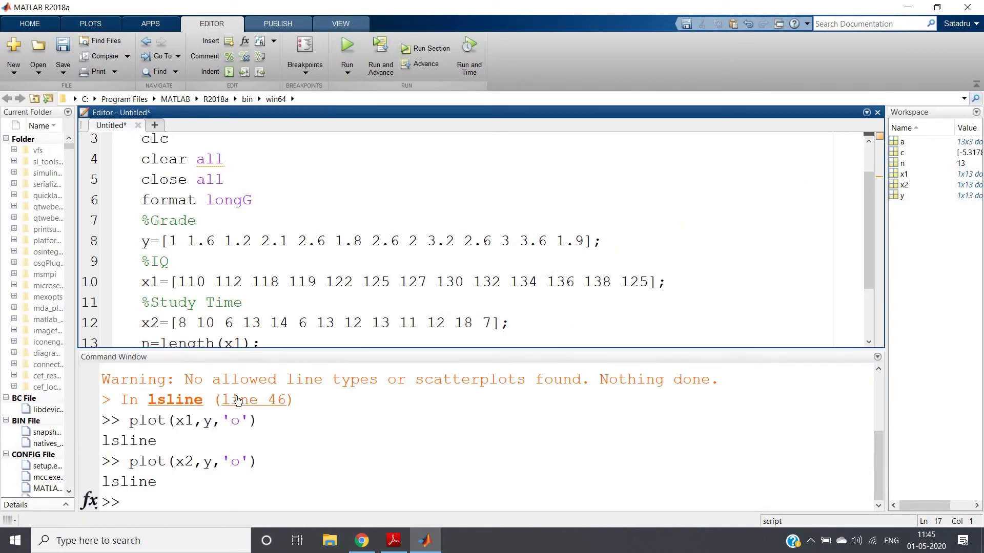
pyautogui.click(183, 489)
pyautogui.write('c')
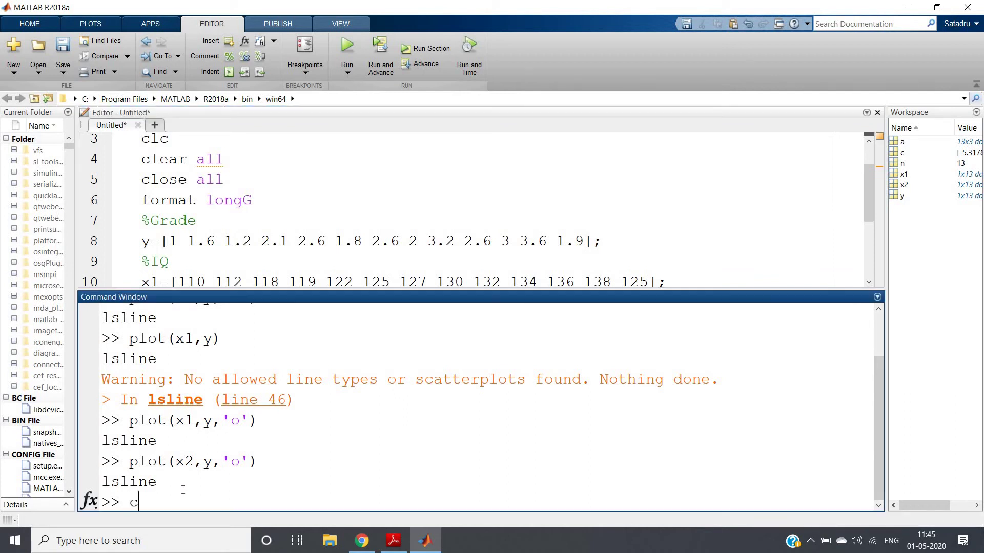
pyautogui.write('lc')
pyautogui.press('Return')
pyautogui.write('p')
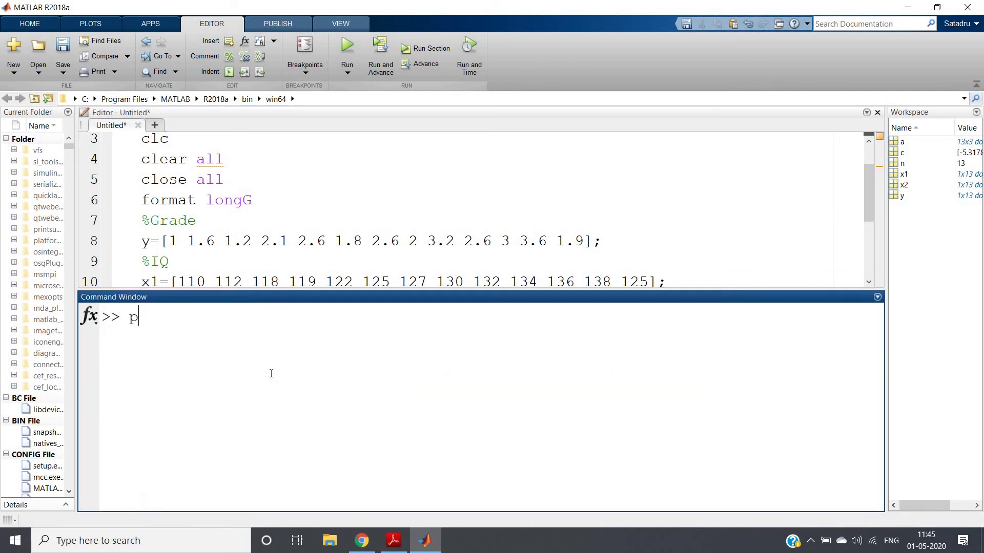
pyautogui.write('lot(x')
pyautogui.write('1,')
pyautogui.write('y)')
# Step: Run plot(x1,y,'x') and maximize the Figure 1 window
pyautogui.press('Left')
pyautogui.write(",'")
pyautogui.write('o')
pyautogui.press('BackSpace')
pyautogui.write("x'")
pyautogui.press('Return')
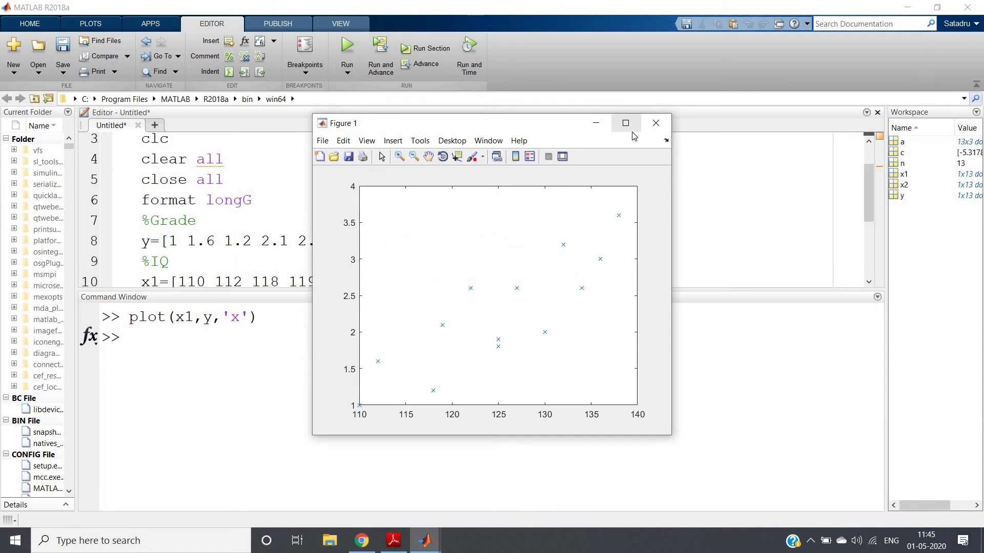
pyautogui.click(626, 125)
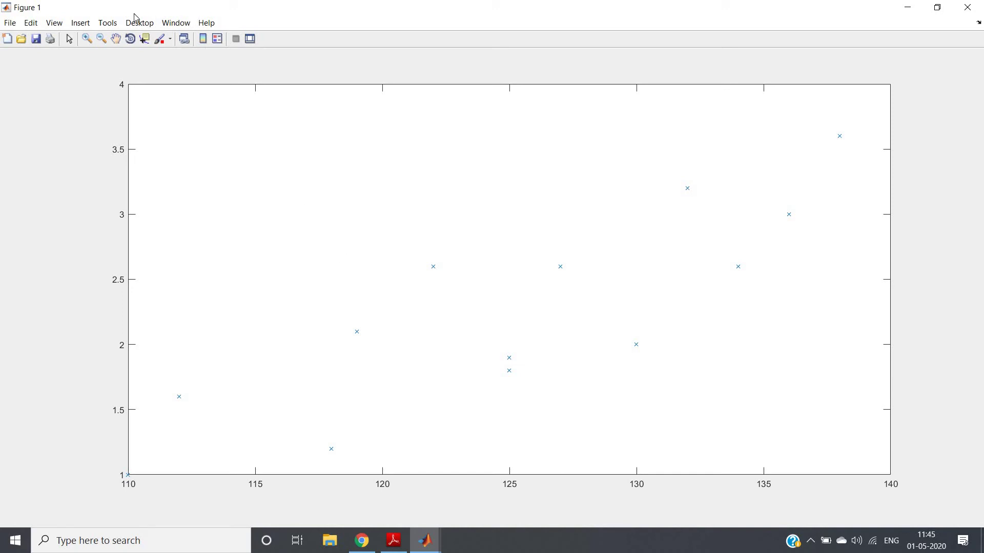
# Step: Bring up Tools > Basic Fitting for data1, widened and moved to the upper left
pyautogui.click(107, 23)
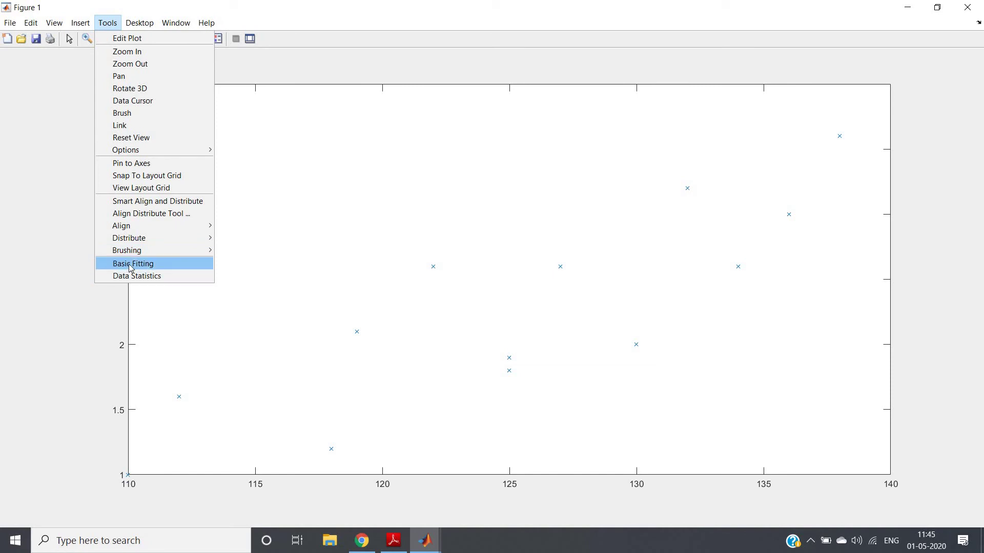
pyautogui.click(130, 267)
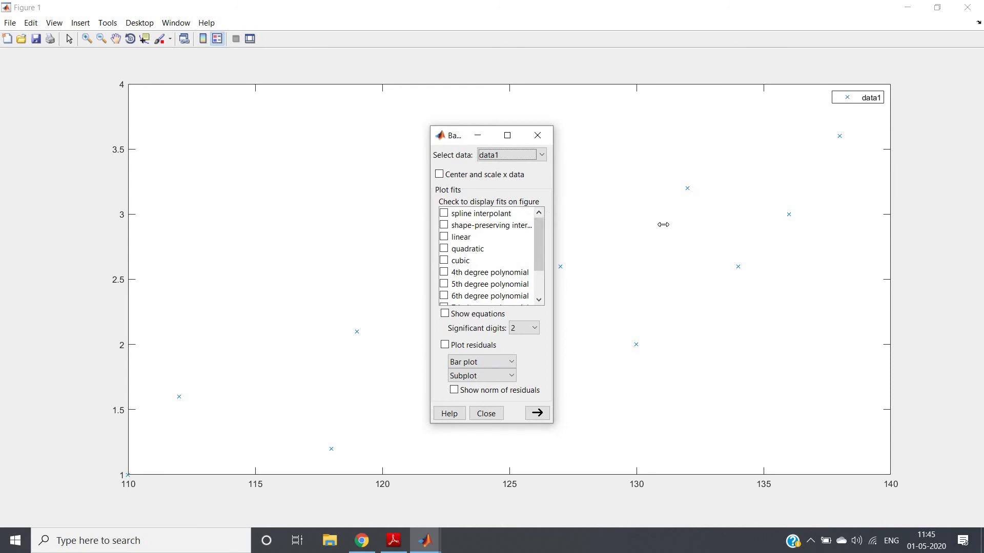
pyautogui.moveTo(553, 214); pyautogui.dragTo(749, 214)
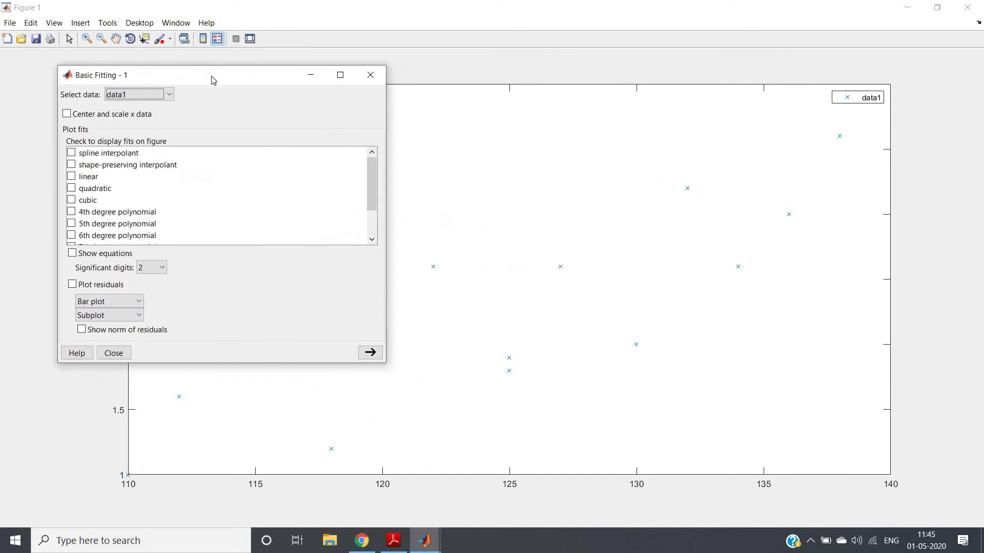
pyautogui.moveTo(515, 139); pyautogui.dragTo(115, 75)
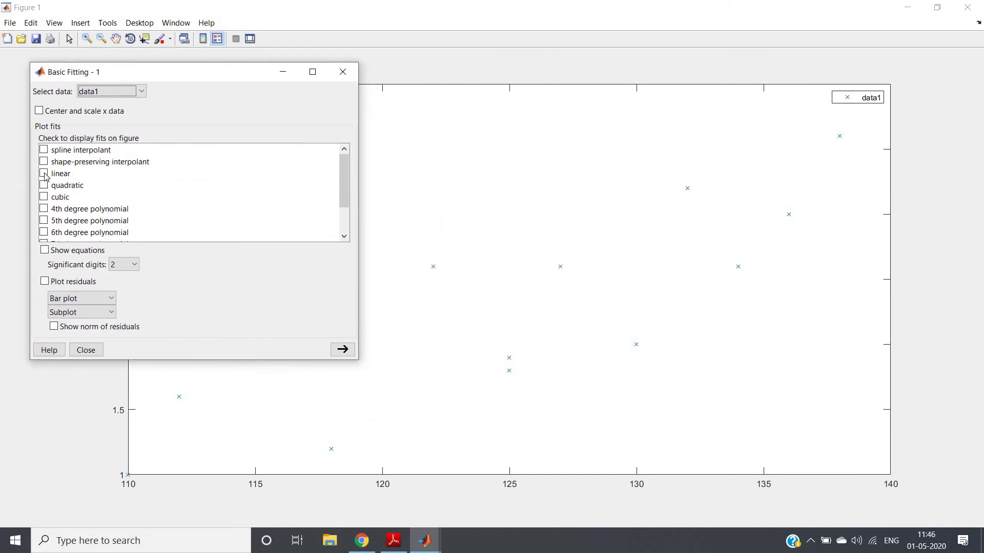
# Step: Add a linear fit, adjust the dialog, then try and remove a quadratic fit
pyautogui.click(44, 174)
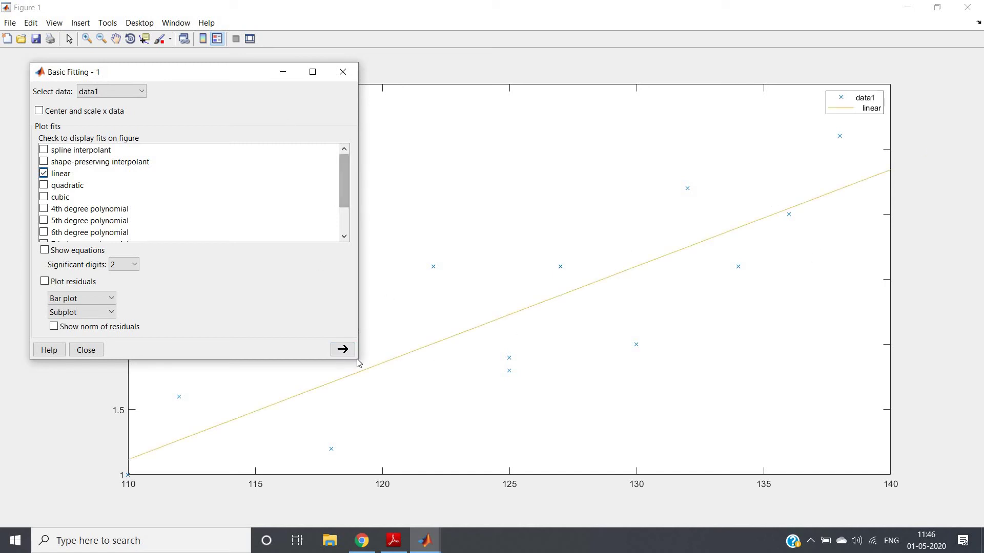
pyautogui.moveTo(359, 352); pyautogui.dragTo(235, 351)
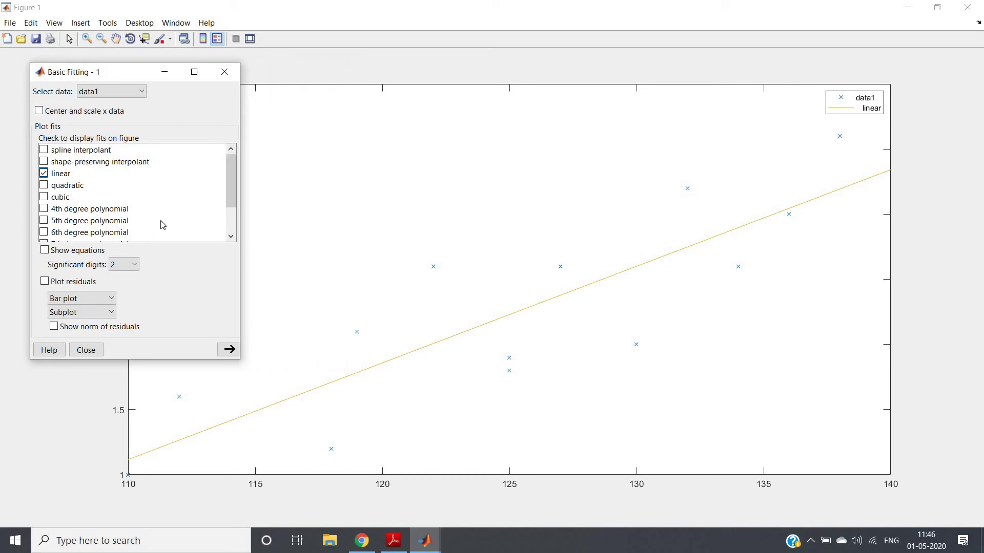
pyautogui.moveTo(134, 72)
pyautogui.mouseDown()
pyautogui.moveTo(98, 88)
pyautogui.moveTo(158, 53)
pyautogui.mouseUp()
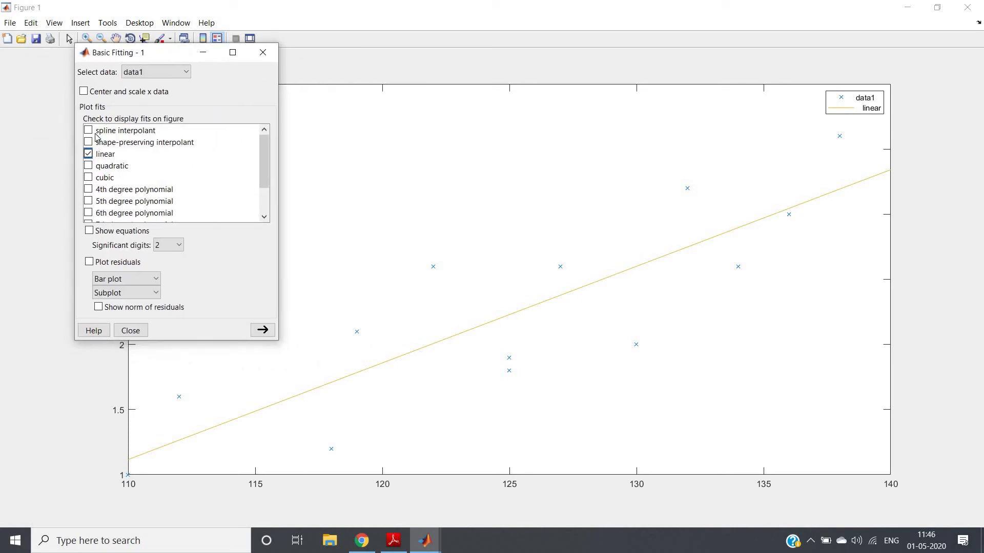
pyautogui.click(88, 166)
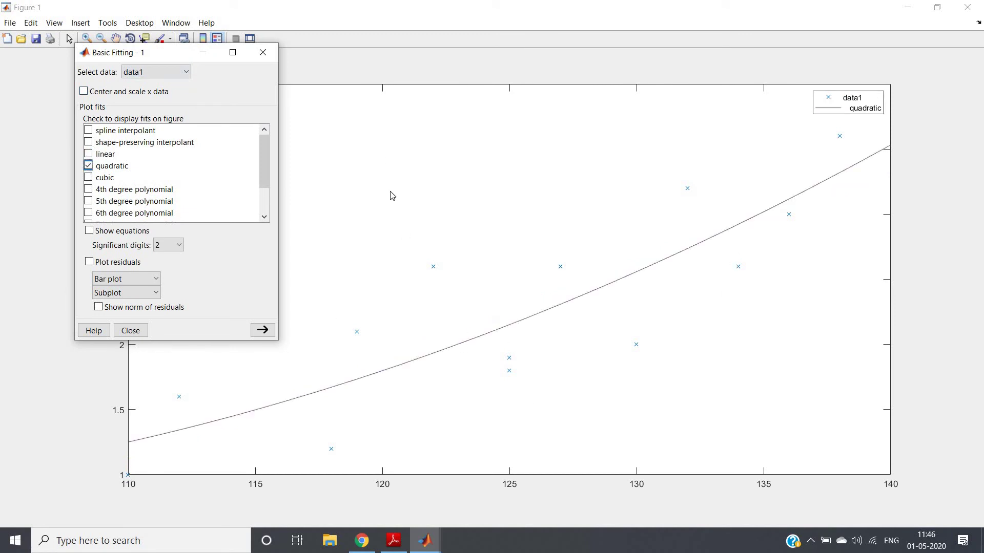
pyautogui.click(88, 167)
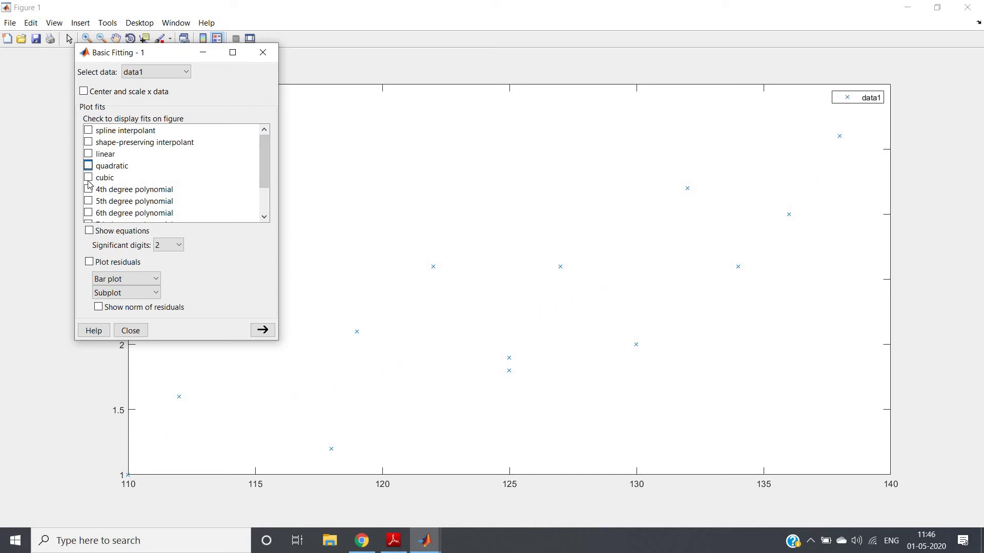
# Step: Try cubic and 5th degree polynomial fits, dismiss the warning, and close Basic Fitting
pyautogui.click(88, 177)
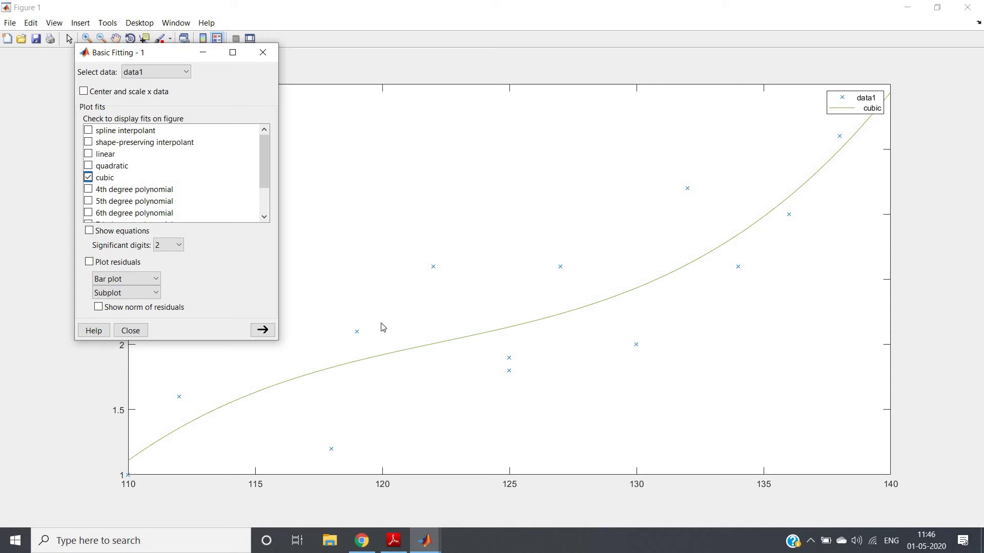
pyautogui.click(89, 177)
pyautogui.click(88, 201)
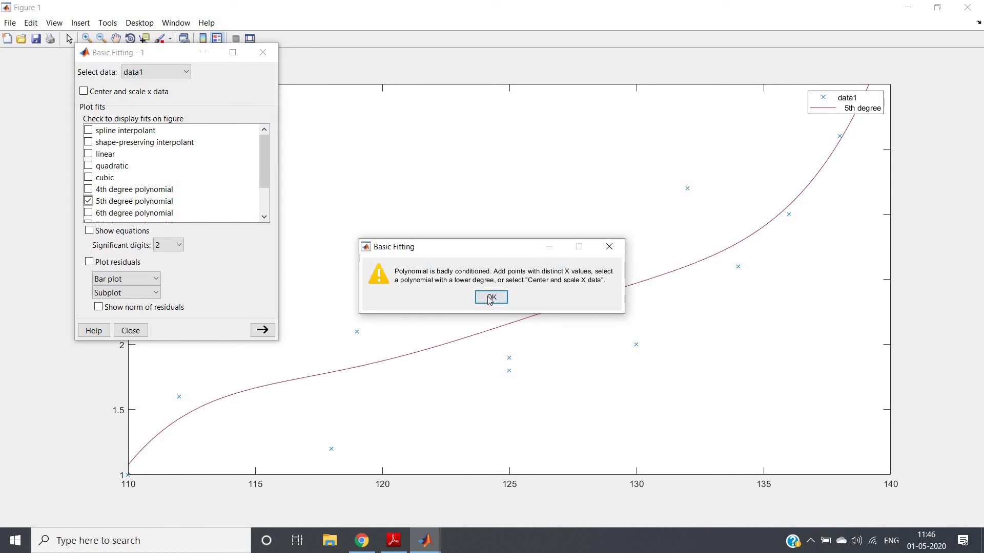
pyautogui.click(491, 299)
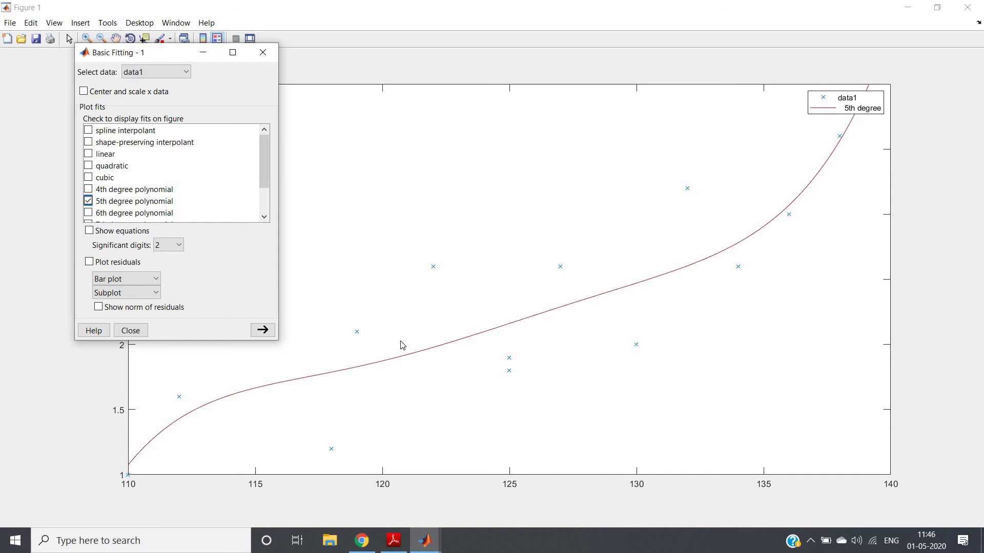
pyautogui.click(89, 203)
pyautogui.click(262, 53)
# Step: Reopen Basic Fitting, check the linear fit, and minimize the dialog
pyautogui.click(107, 22)
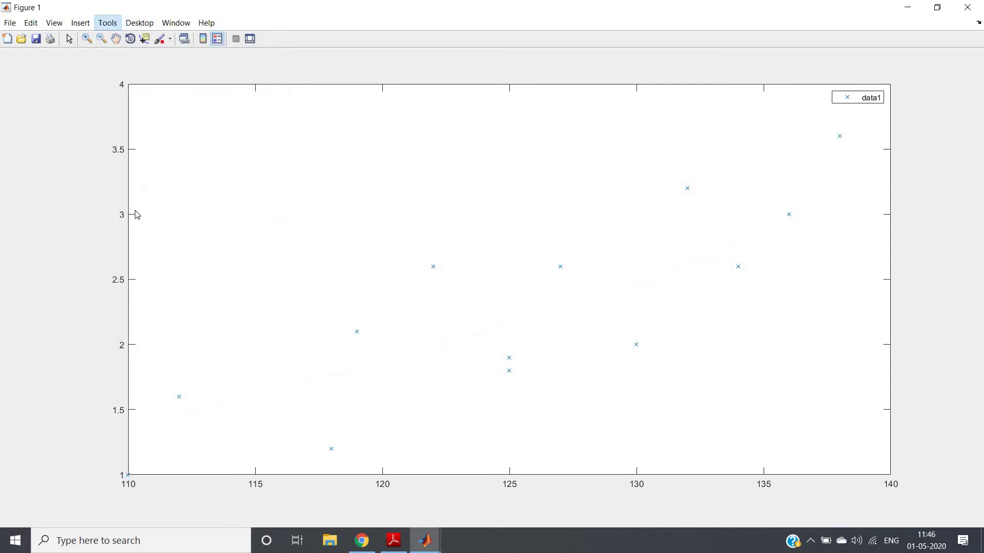
pyautogui.click(133, 265)
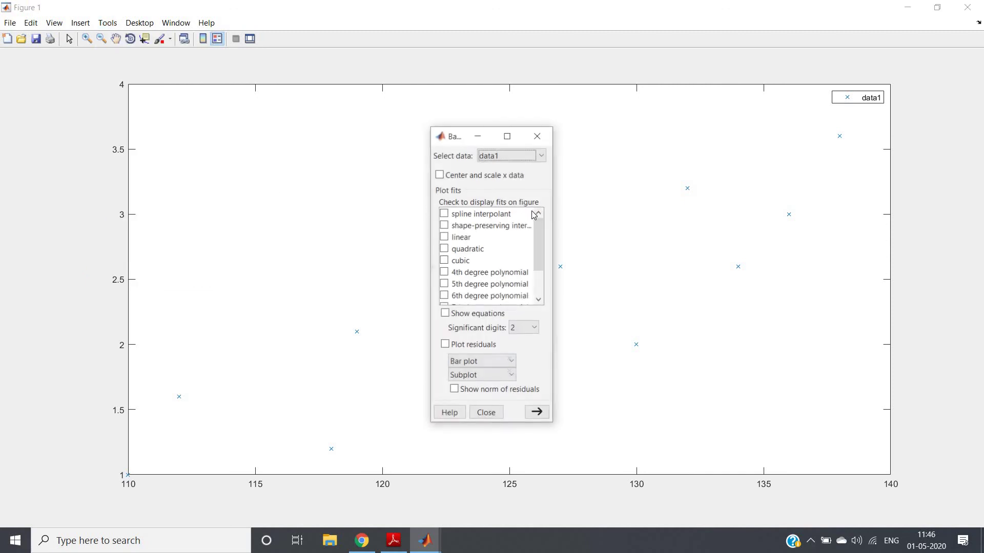
pyautogui.click(445, 237)
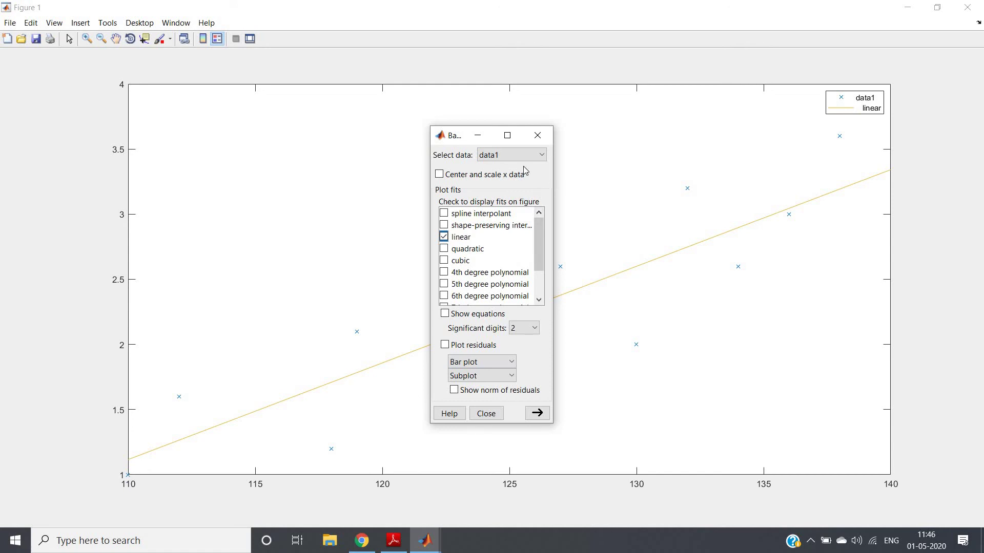
pyautogui.click(482, 136)
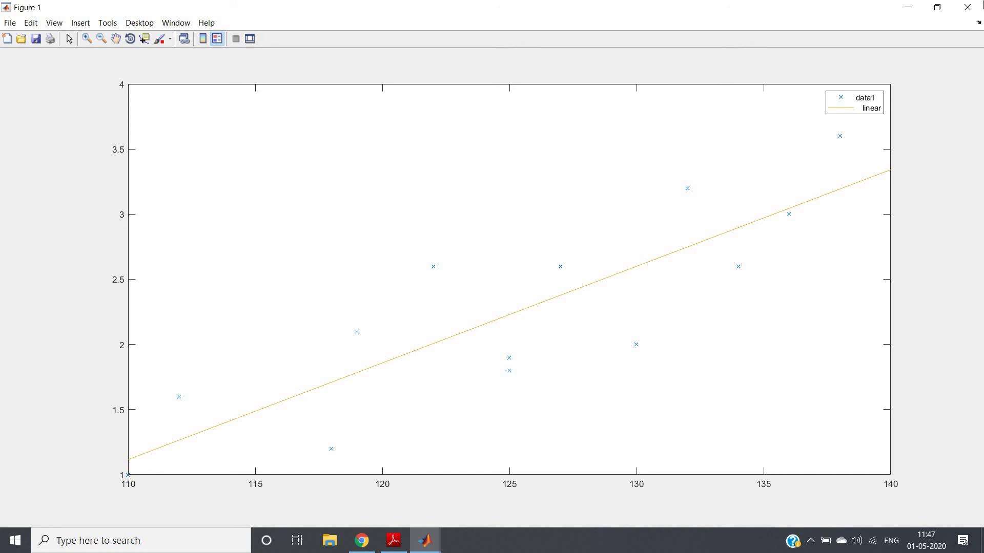
# Step: Minimize Figure 1, clear the Command Window with clc, and return to the script
pyautogui.click(907, 8)
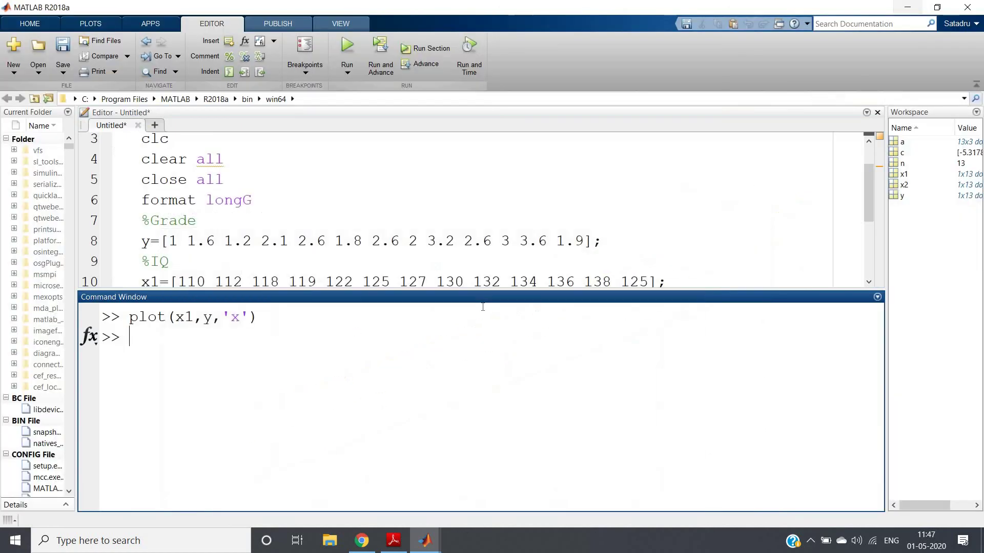
pyautogui.write('clc')
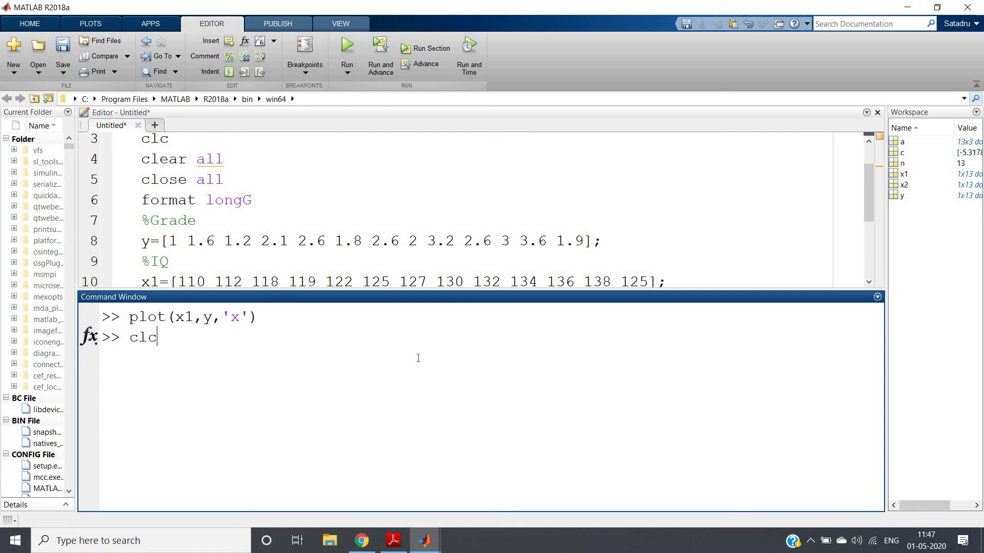
pyautogui.press('Return')
pyautogui.click(415, 267)
pyautogui.scroll(-3, 415, 267)
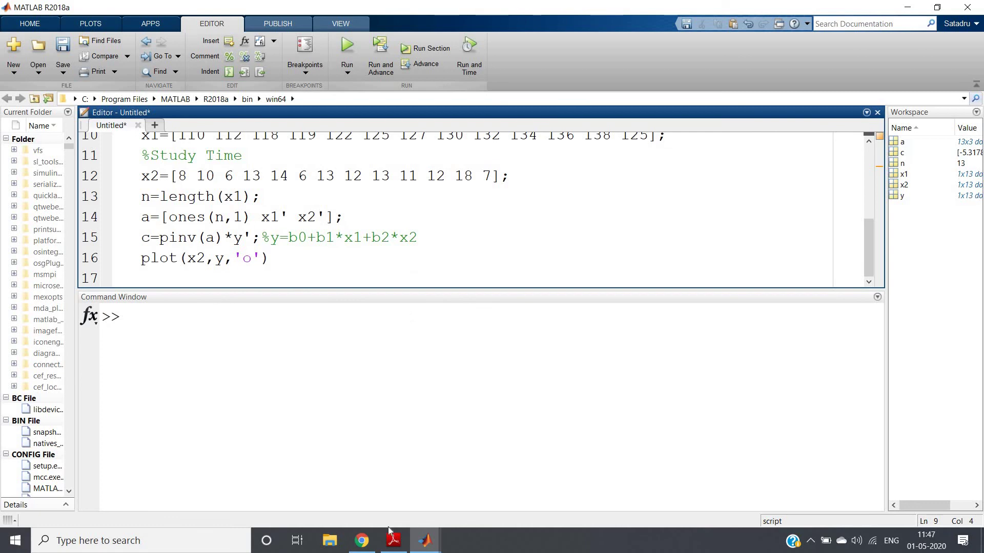
# Step: Restore Basic Fitting from the taskbar, uncheck the linear fit, and return to the editor
pyautogui.click(425, 548)
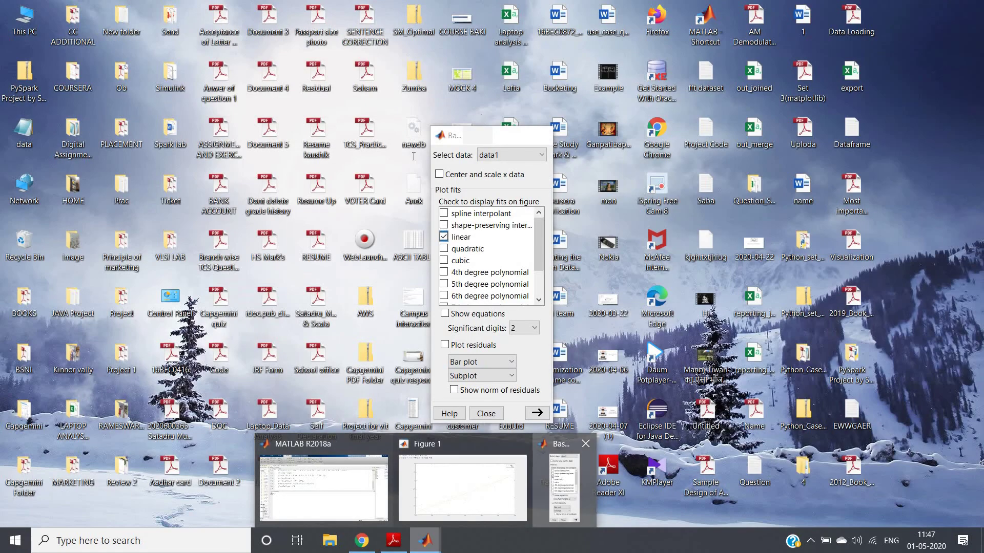
pyautogui.click(567, 495)
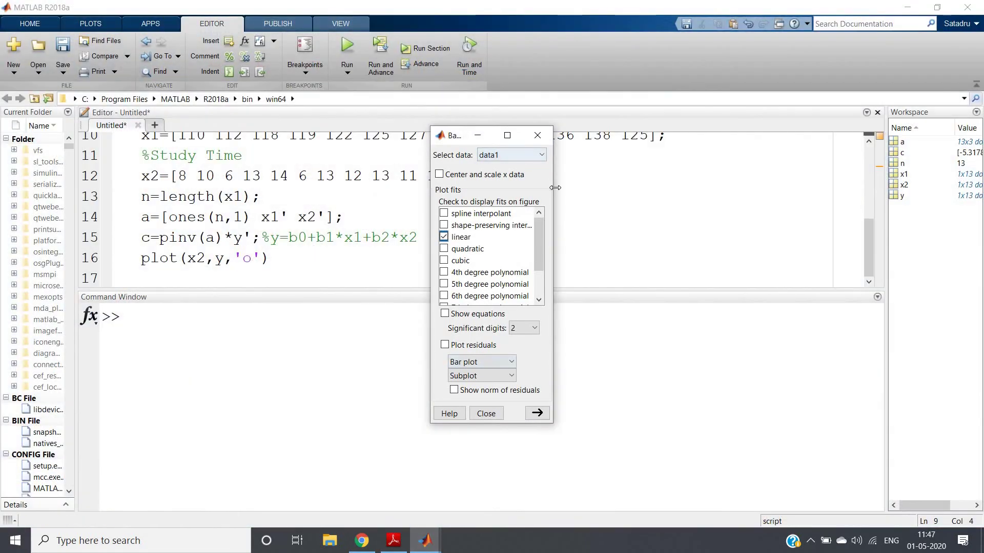
pyautogui.moveTo(600, 198); pyautogui.dragTo(675, 199)
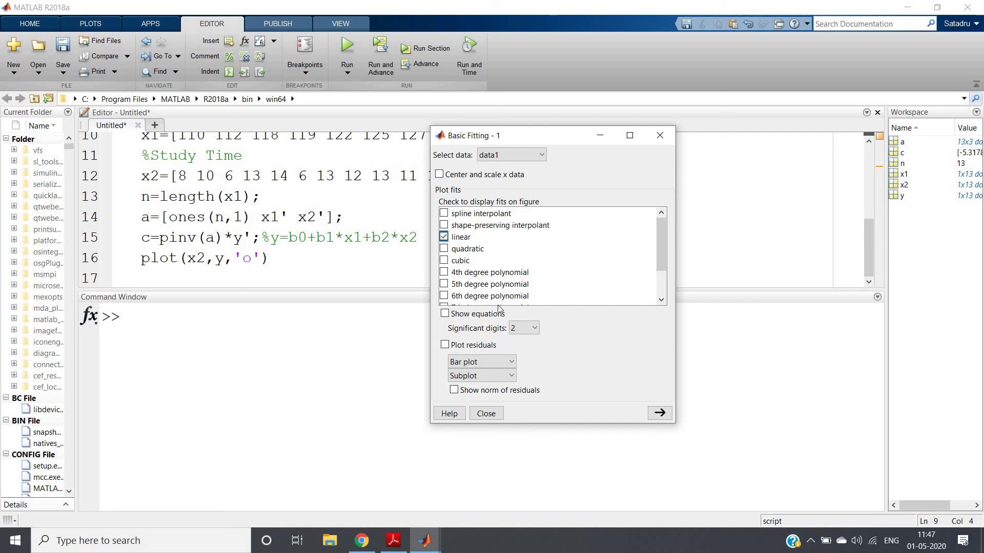
pyautogui.click(444, 238)
pyautogui.click(240, 237)
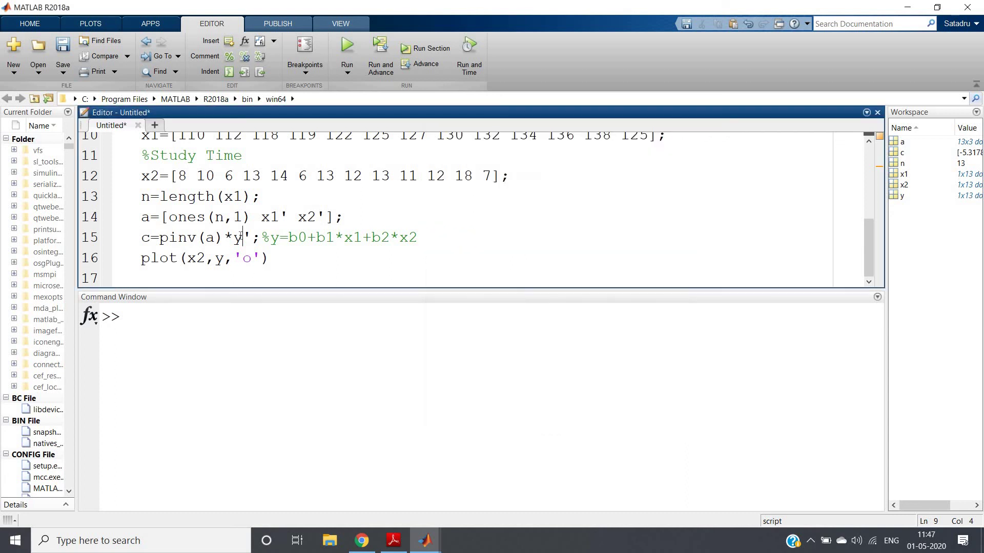